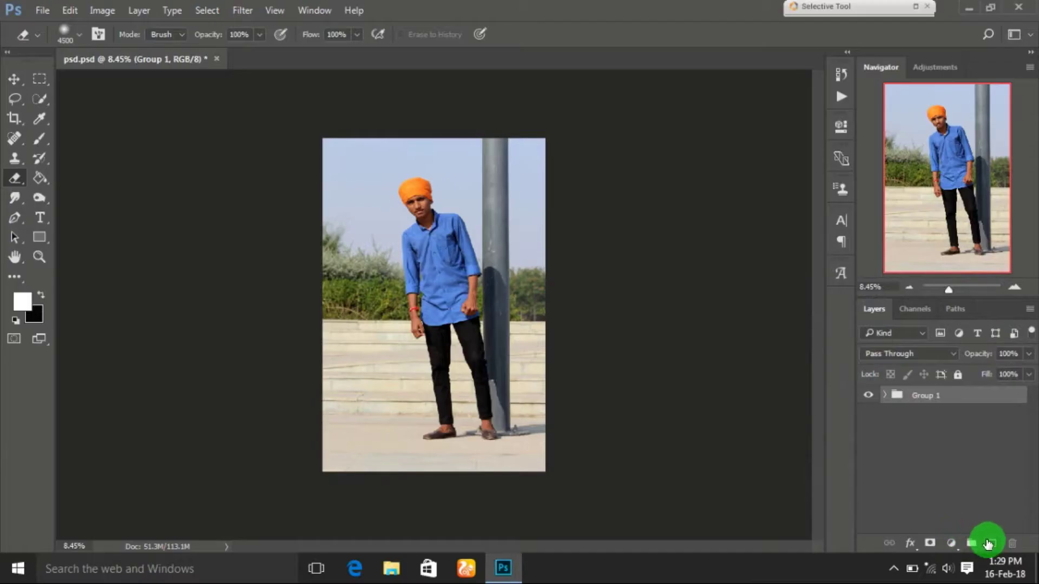
- Hide Layer 0 and duplicate the cut-out Layer 2 above Group 1
click(884, 398)
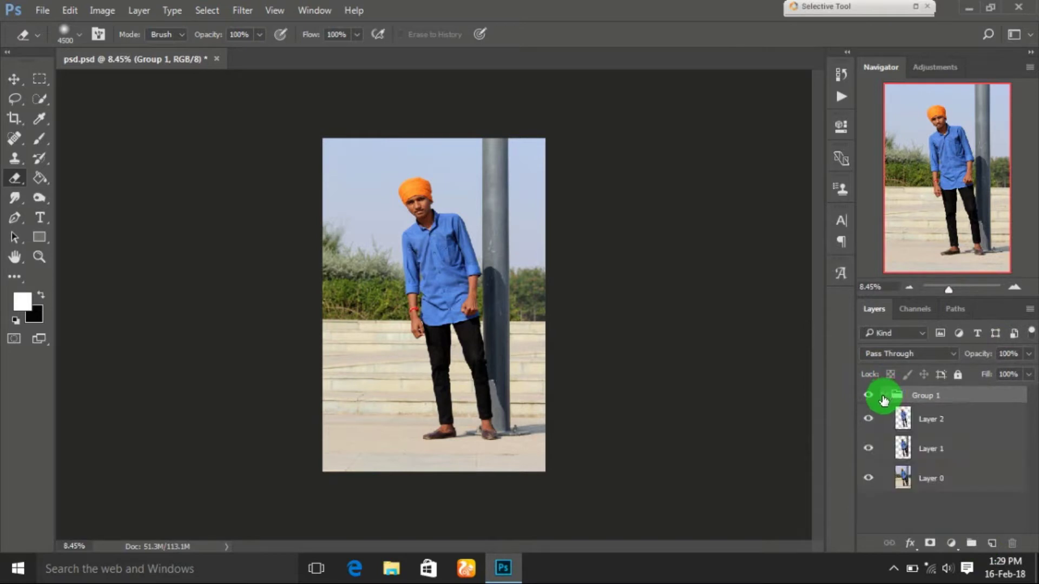
click(869, 421)
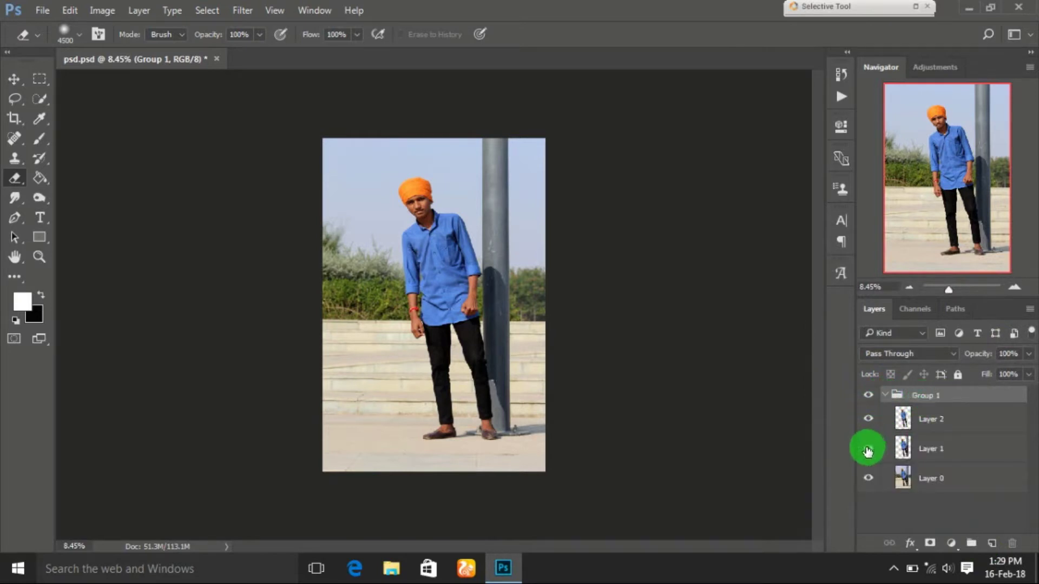
click(868, 478)
click(928, 419)
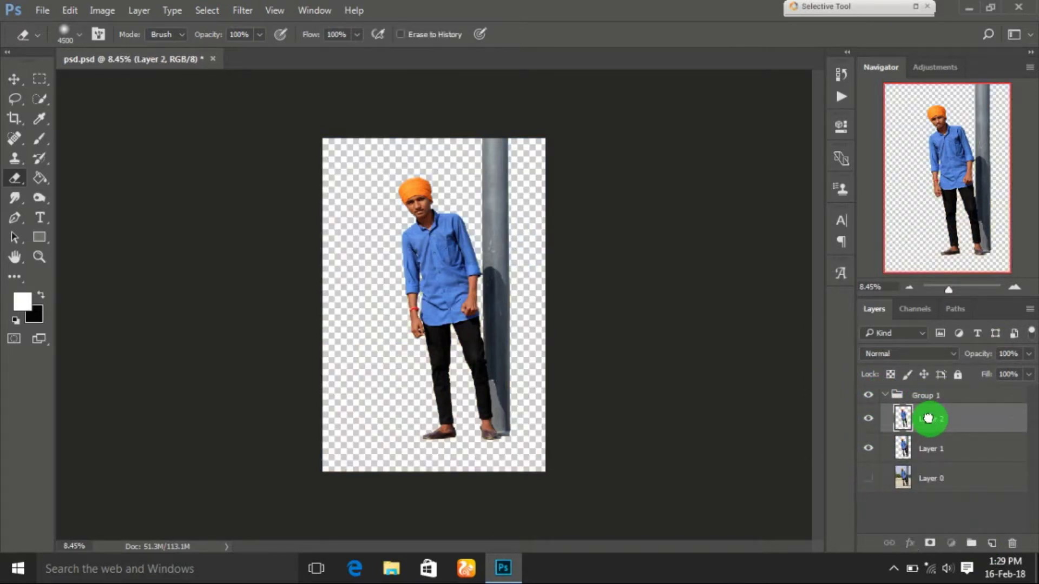
key(ctrl+j)
drag(928, 418, 920, 394)
- Hide Group 1 so only the cut-out man shows, then select Group 1 with the Move tool
click(868, 425)
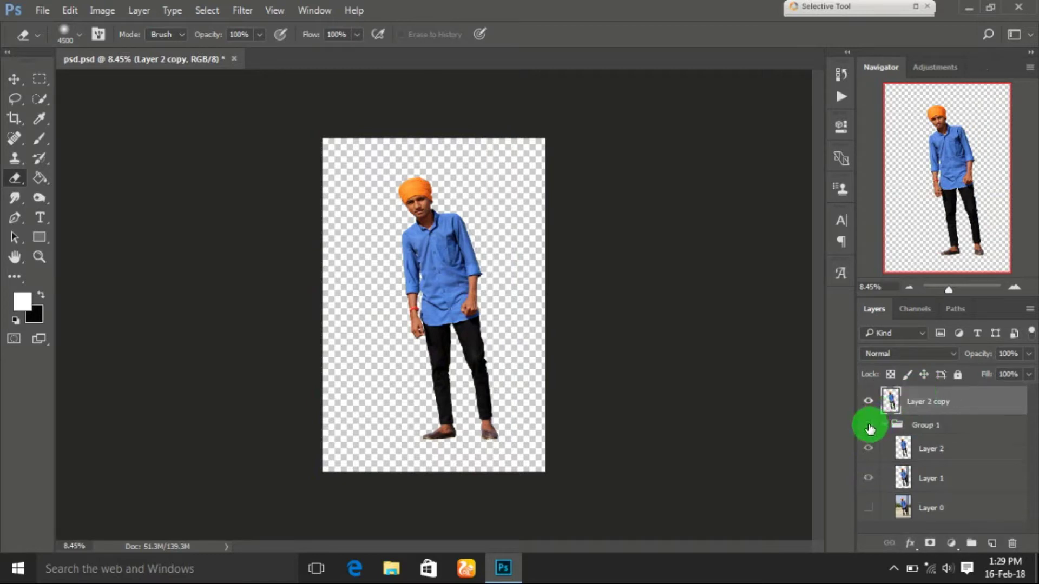
click(869, 425)
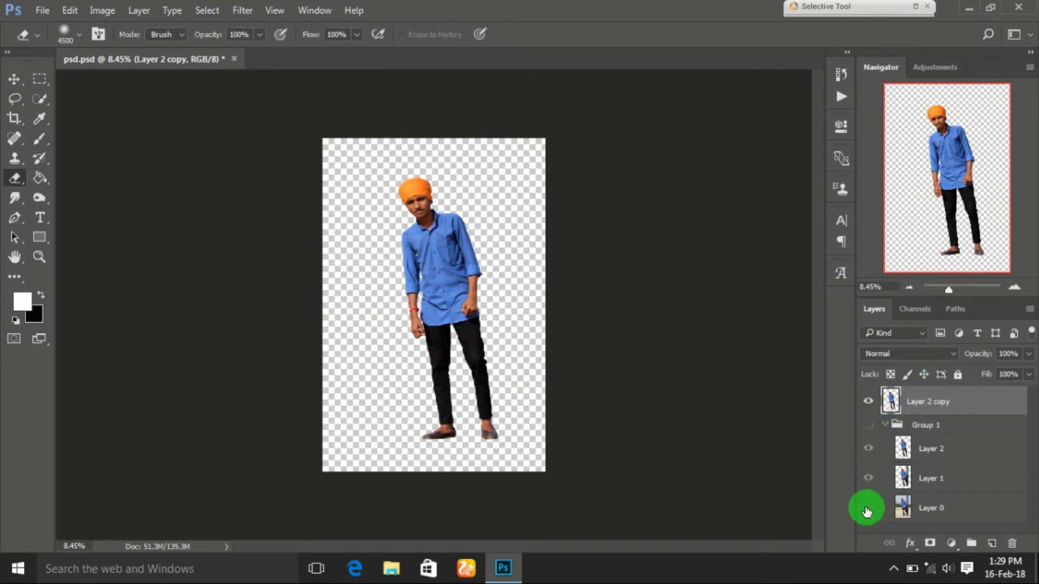
click(869, 508)
click(869, 425)
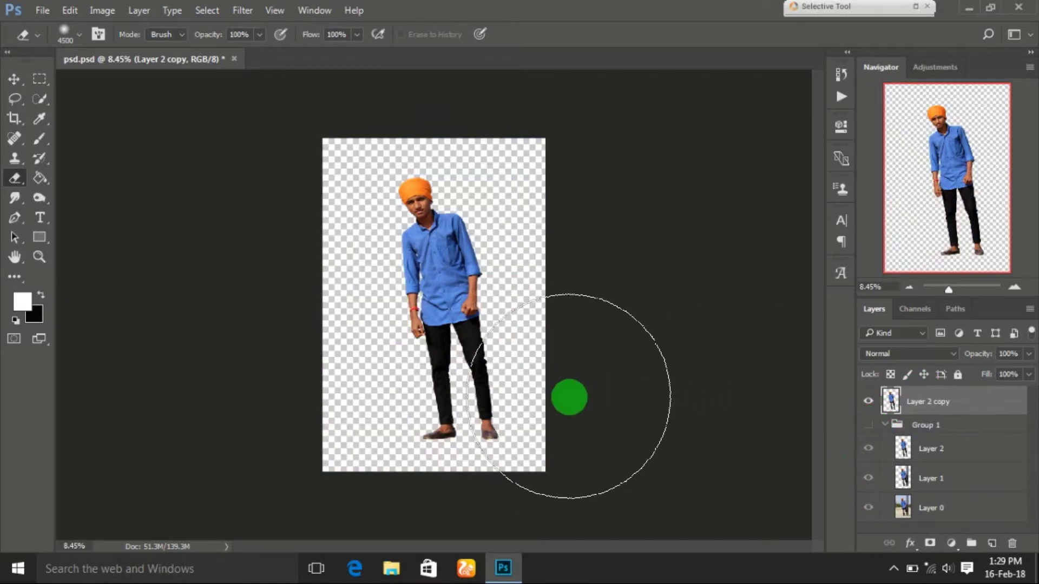
scroll(682, 418, up, 1)
click(13, 80)
click(914, 425)
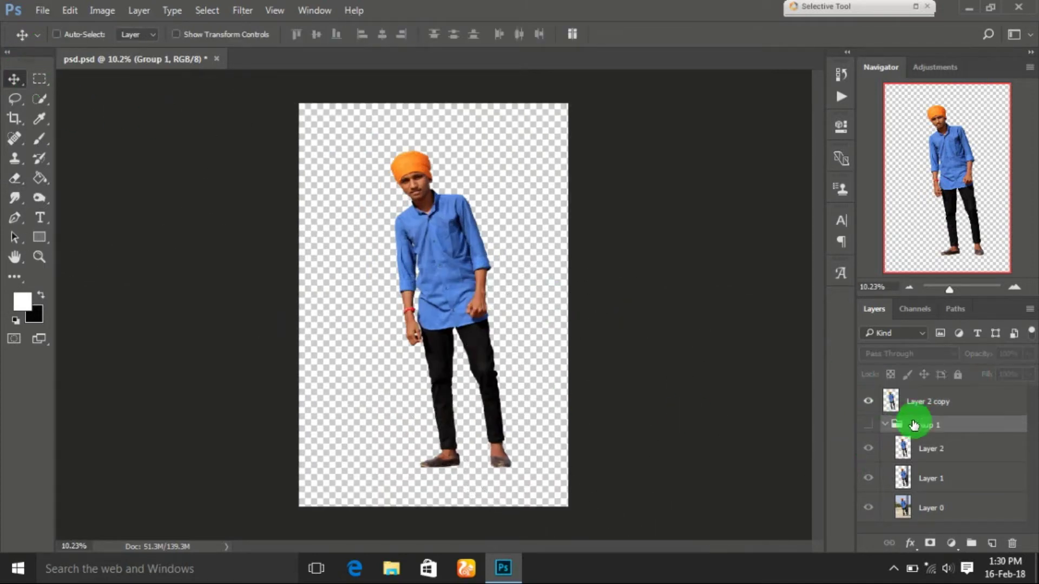
- Place the linked Desktop image D Creation (93), scaled up to fill the canvas
click(884, 425)
click(39, 11)
click(99, 304)
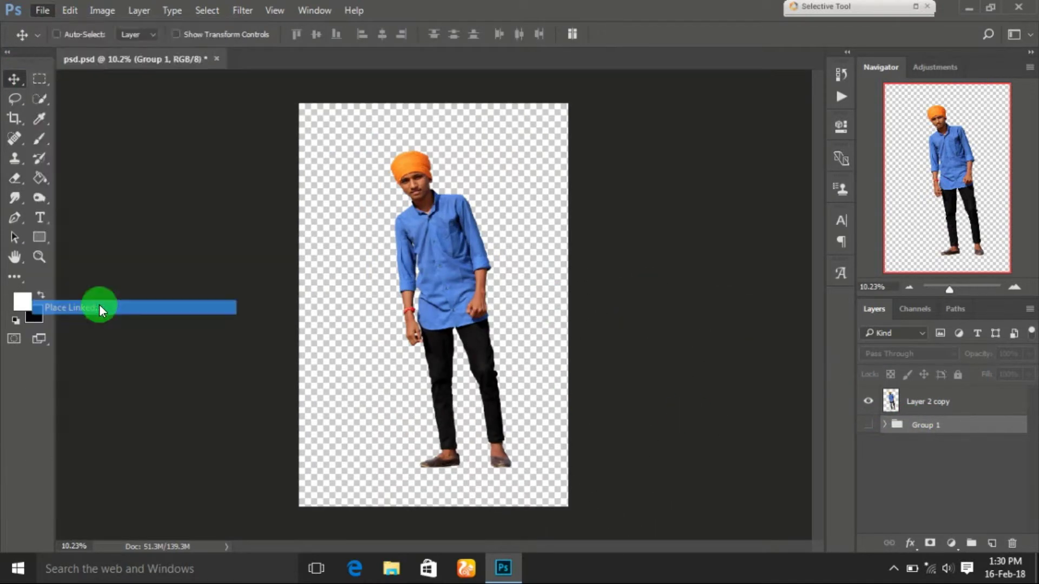
click(83, 156)
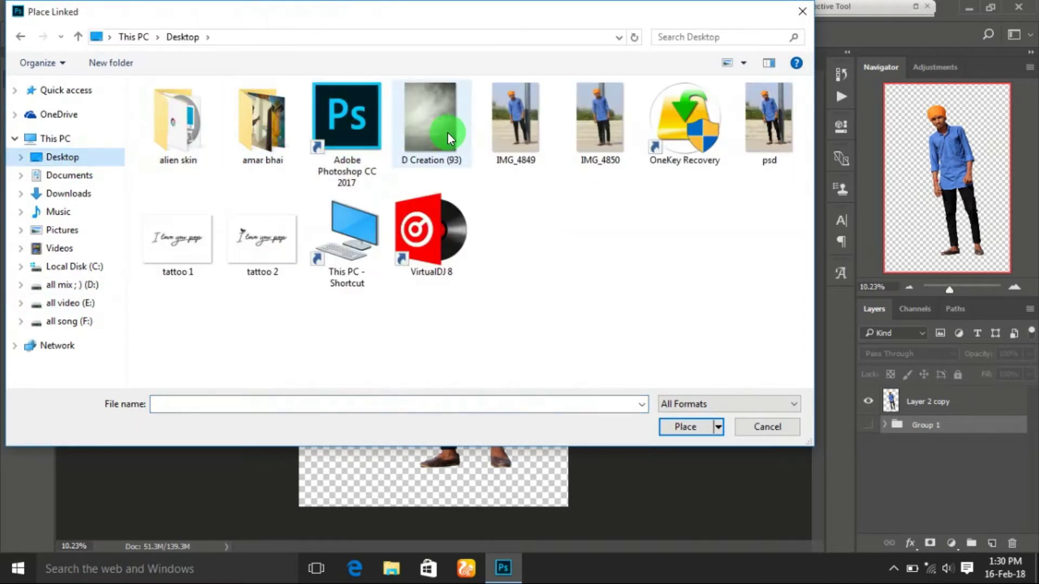
click(447, 141)
double_click(447, 141)
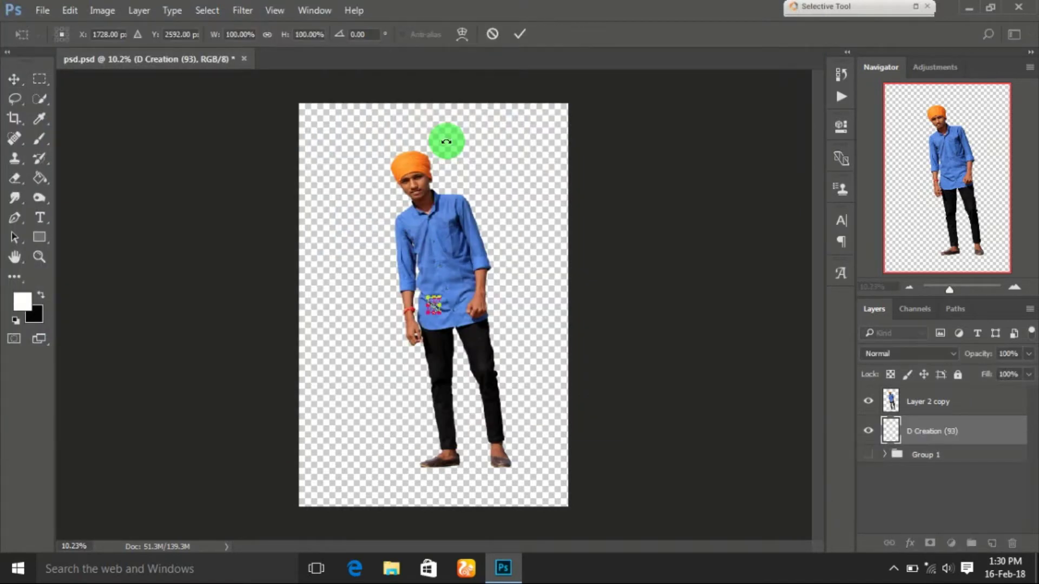
drag(447, 315, 589, 510)
key(Return)
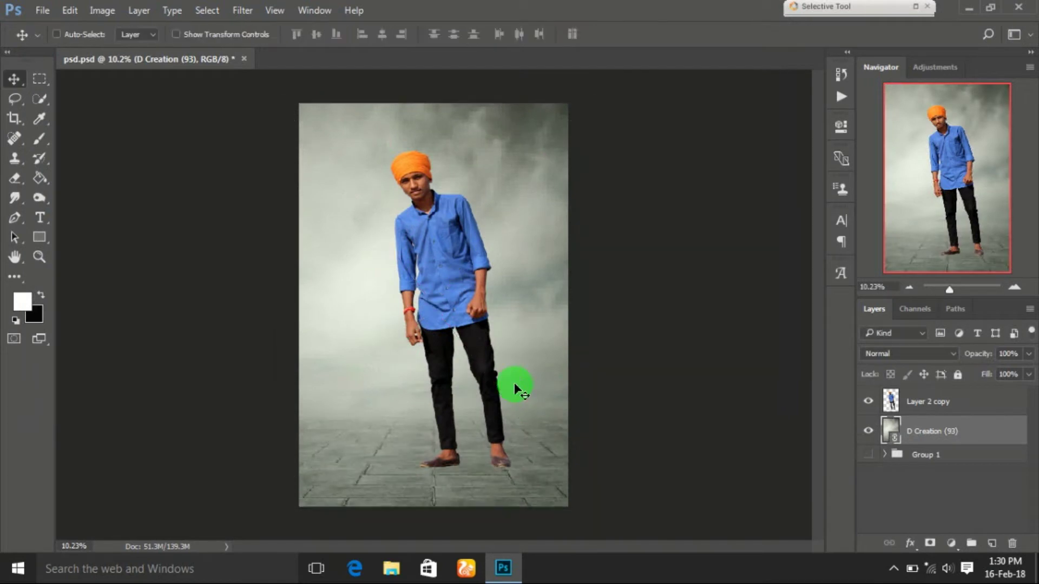
- Rasterize the D Creation (93) layer and shift Layer 2 copy slightly left
right_click(922, 435)
click(773, 361)
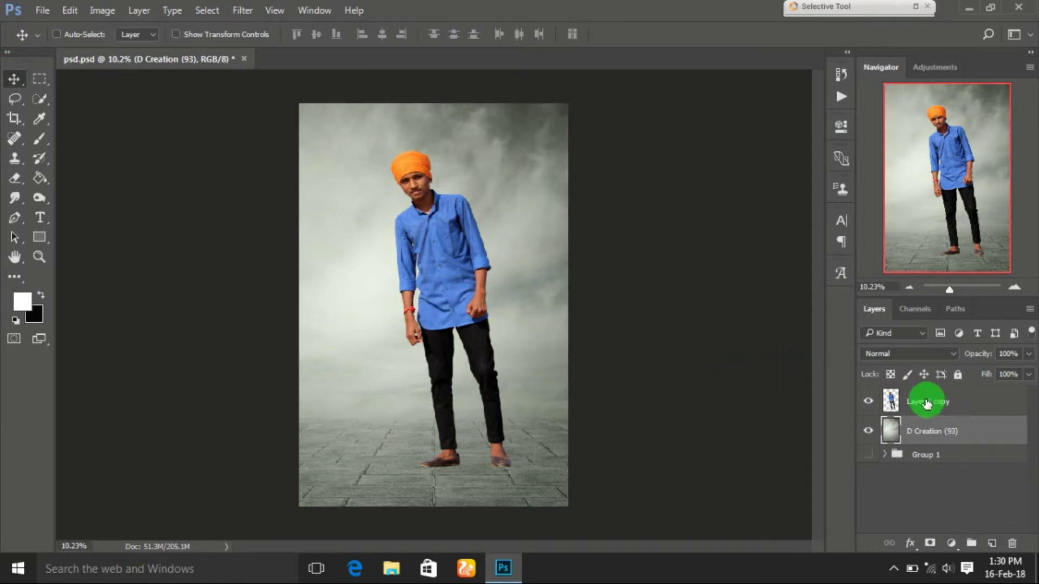
click(927, 403)
drag(444, 294, 436, 296)
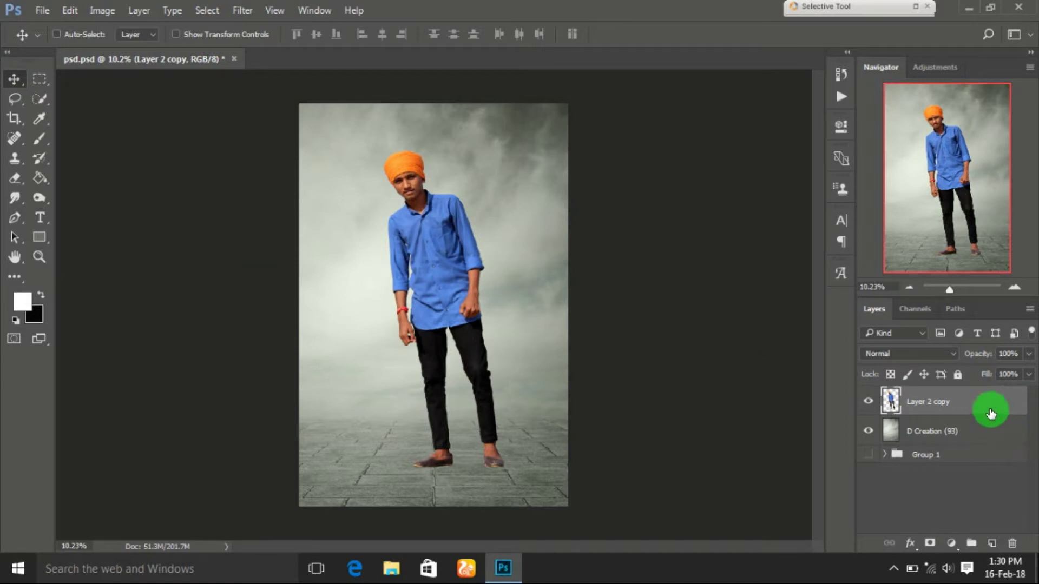
- Apply Contrast Color Range in Color Efex Pro 4 with a face control point, then add an empty filter slot
click(227, 9)
mouse_move(333, 279)
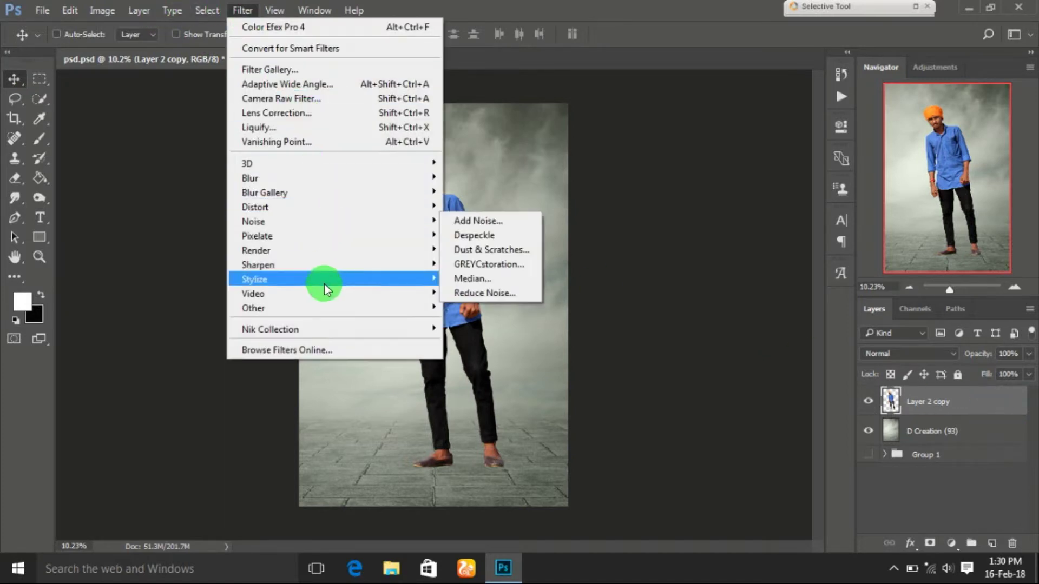
click(483, 345)
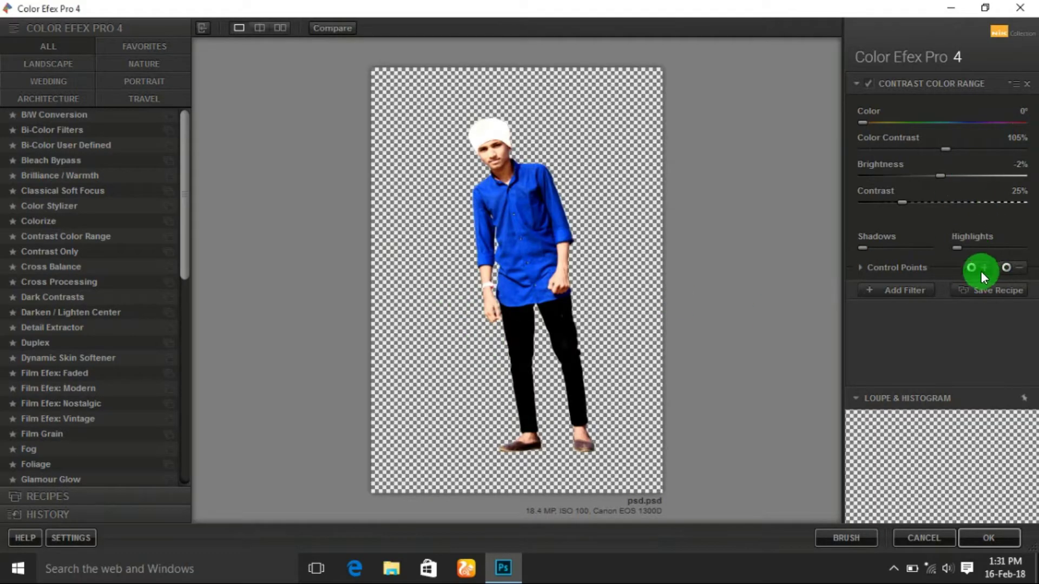
click(489, 150)
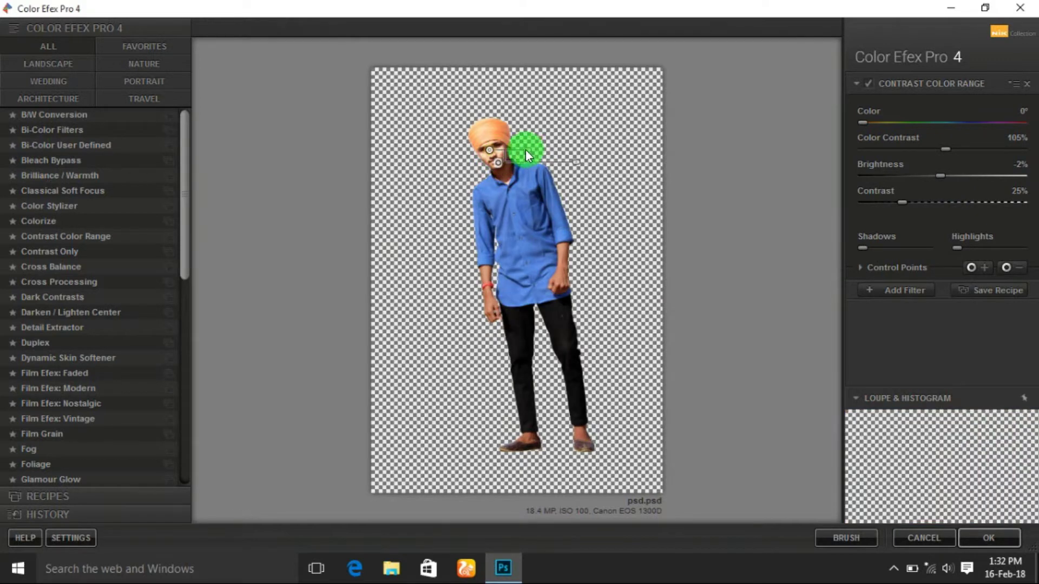
mouse_move(498, 158)
mouse_down()
mouse_move(562, 266)
mouse_move(490, 298)
mouse_move(562, 283)
mouse_move(593, 441)
mouse_move(514, 441)
mouse_move(533, 442)
mouse_up()
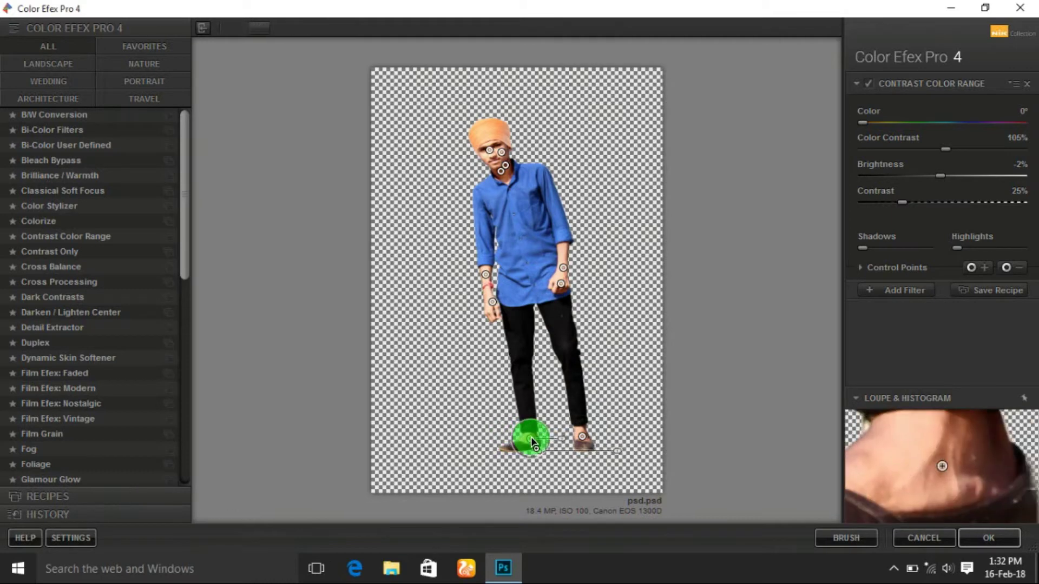
click(913, 293)
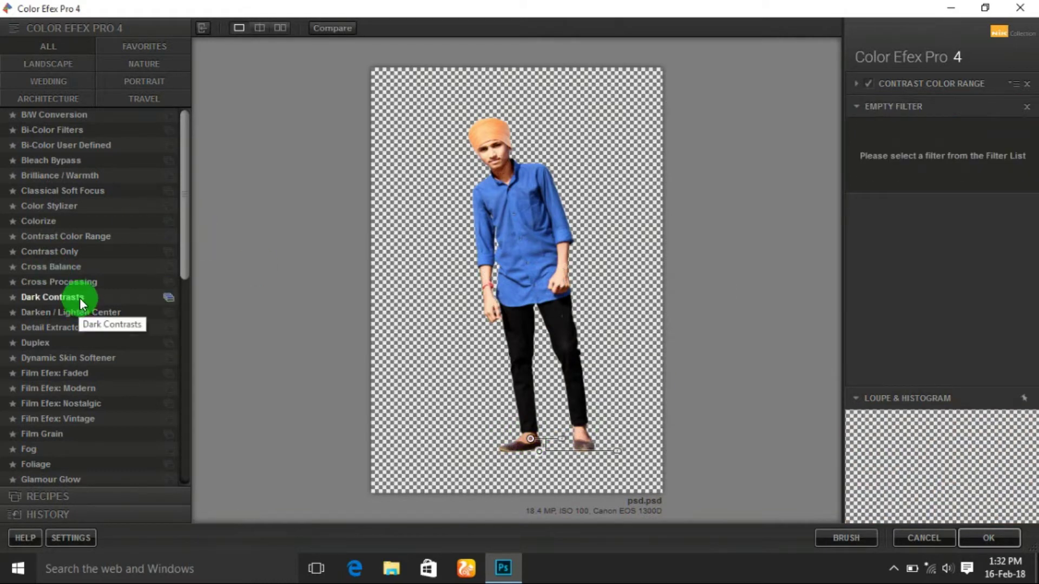
- Add Dark Contrasts with control points on the neck, hand and right shoe, plus another filter slot
click(171, 297)
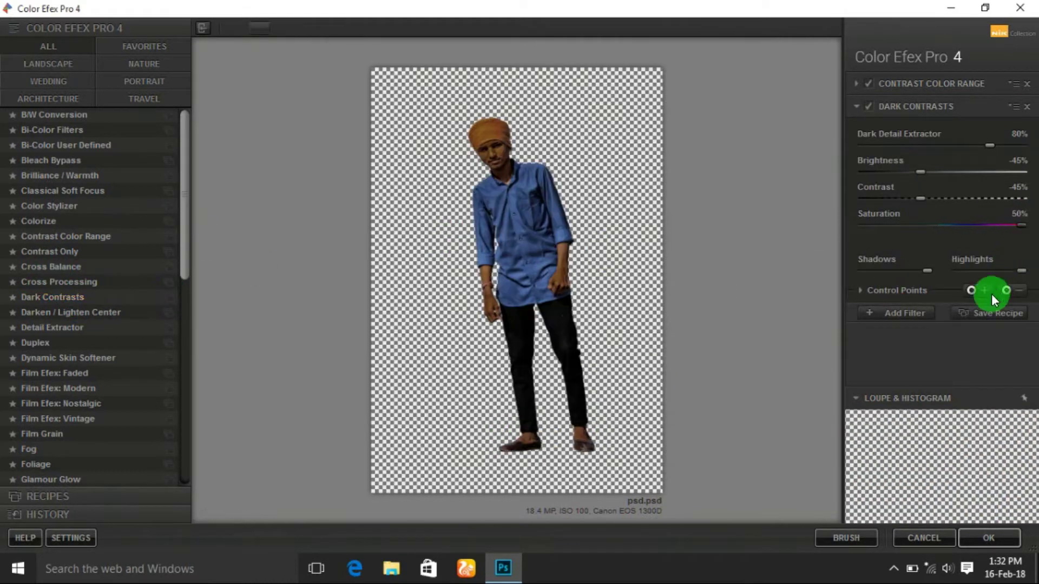
click(464, 171)
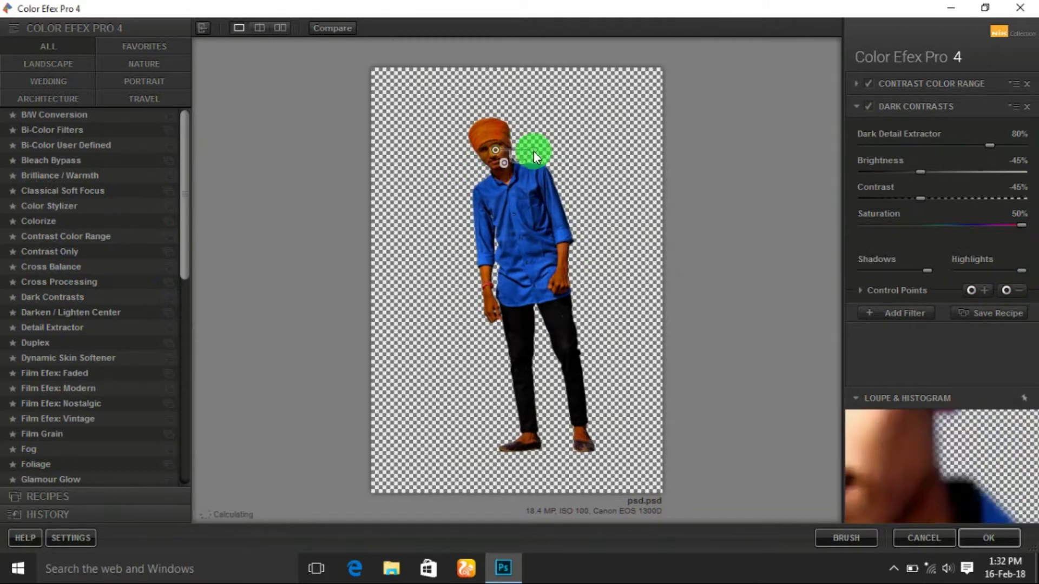
drag(535, 157, 515, 175)
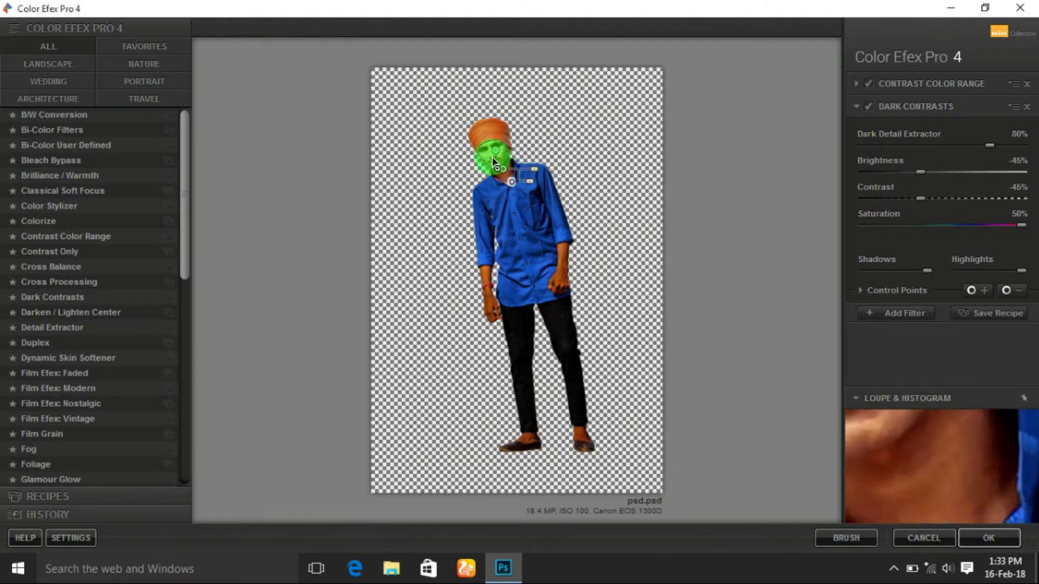
mouse_move(494, 162)
mouse_down()
mouse_move(563, 269)
mouse_move(514, 310)
mouse_move(489, 297)
mouse_up()
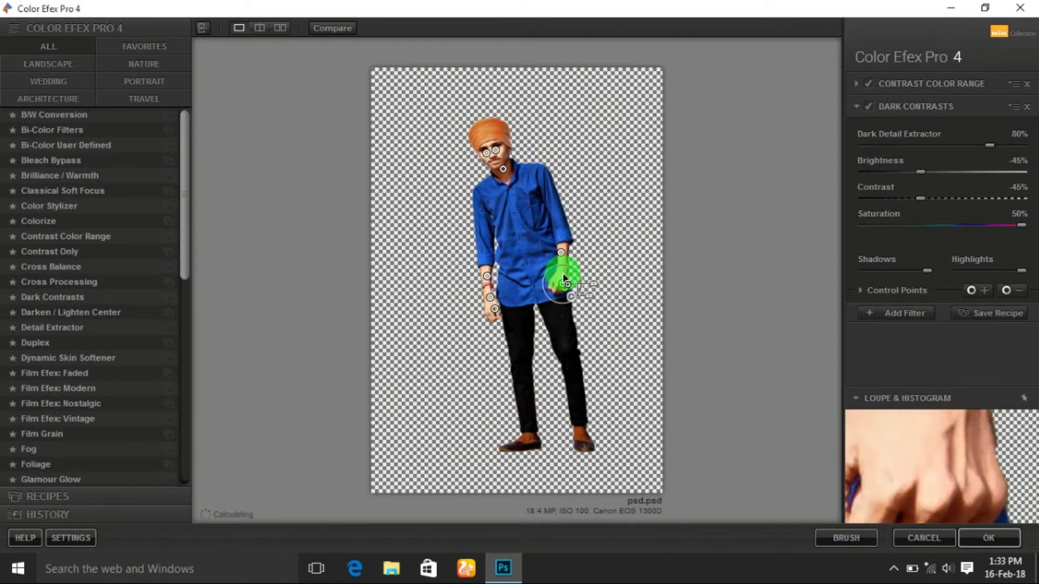
mouse_move(564, 279)
mouse_down()
mouse_move(581, 433)
mouse_move(529, 444)
mouse_up()
click(905, 313)
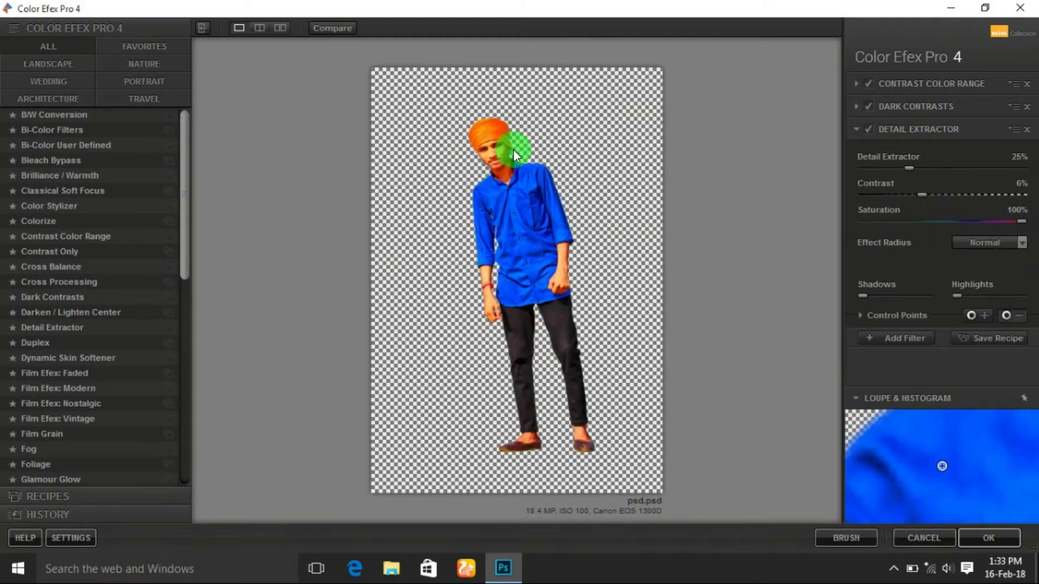
- Add control points on face, neck, arm, hand, wrist and both feet, then apply the filter stack
click(494, 149)
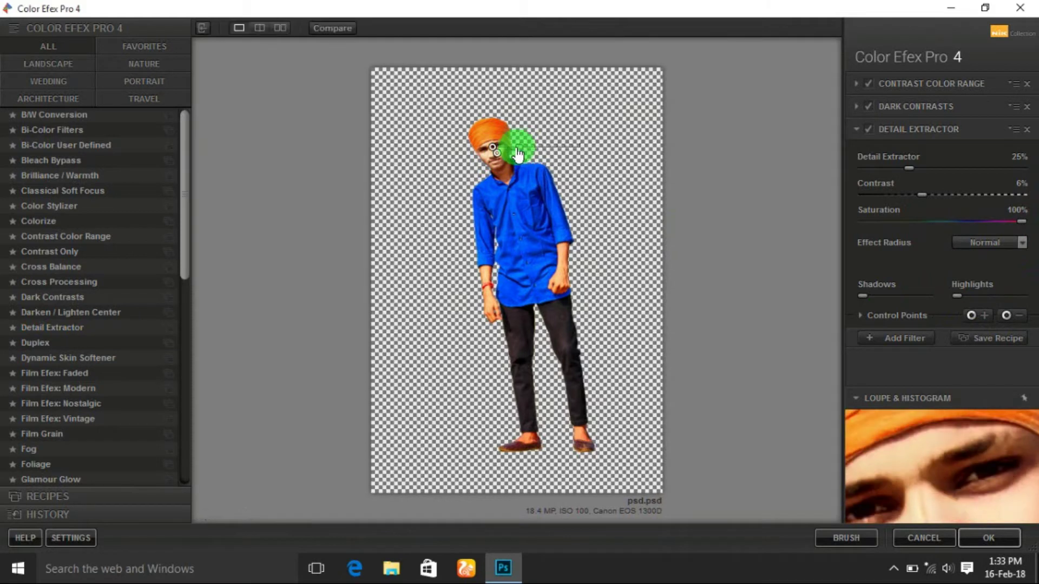
click(503, 170)
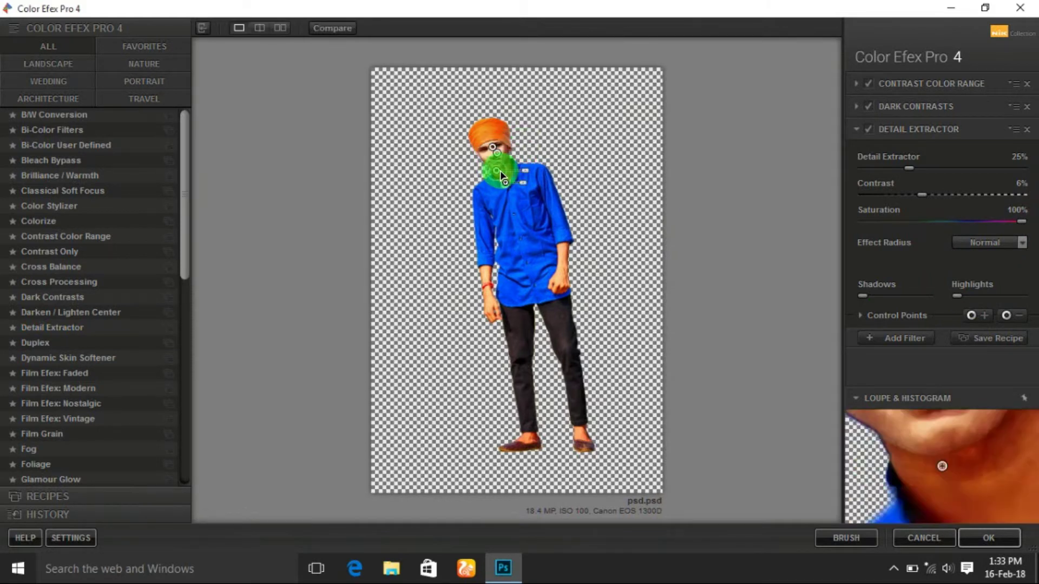
click(564, 251)
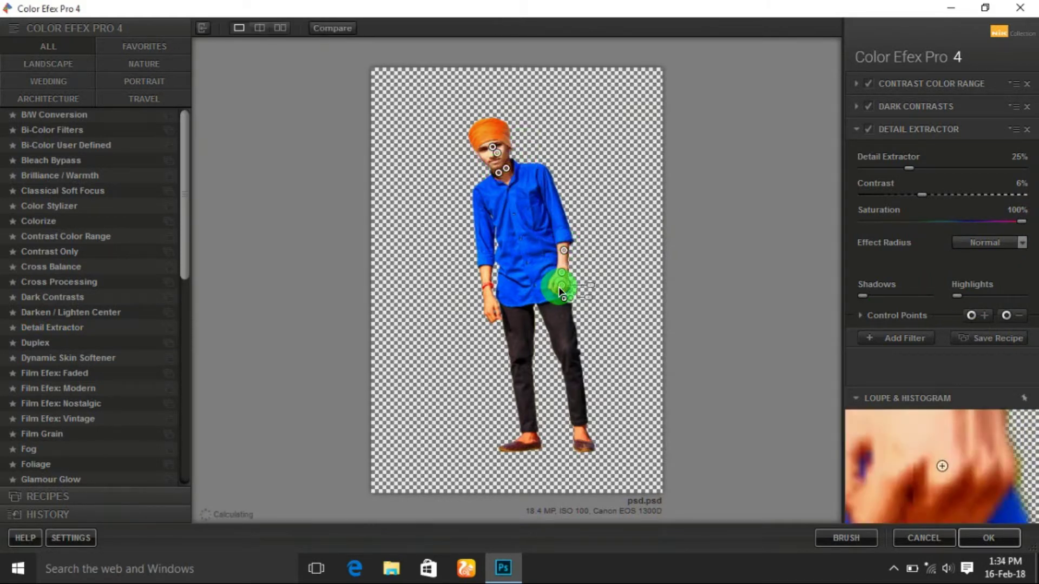
click(492, 297)
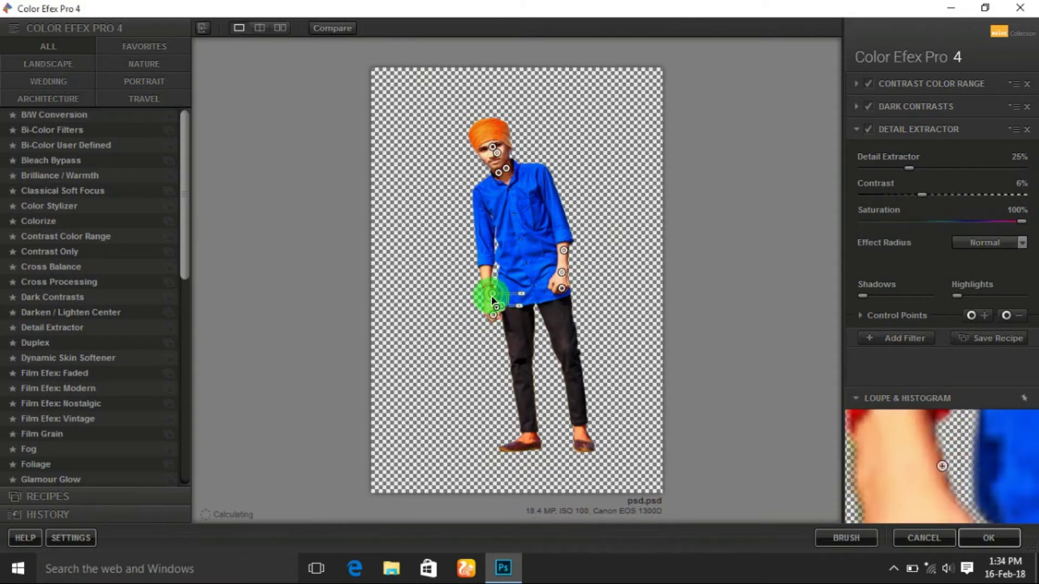
click(485, 274)
click(529, 436)
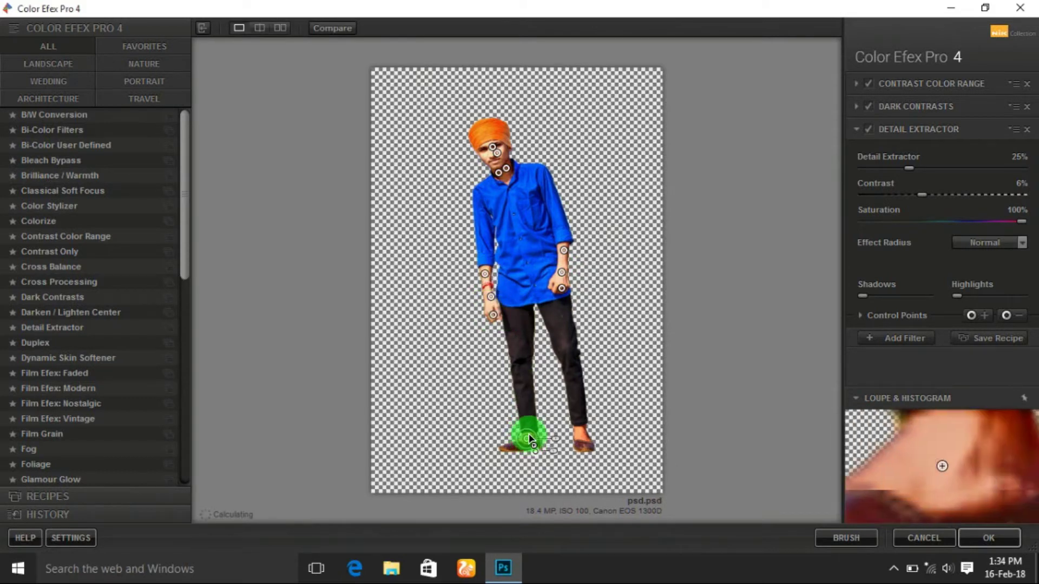
click(581, 435)
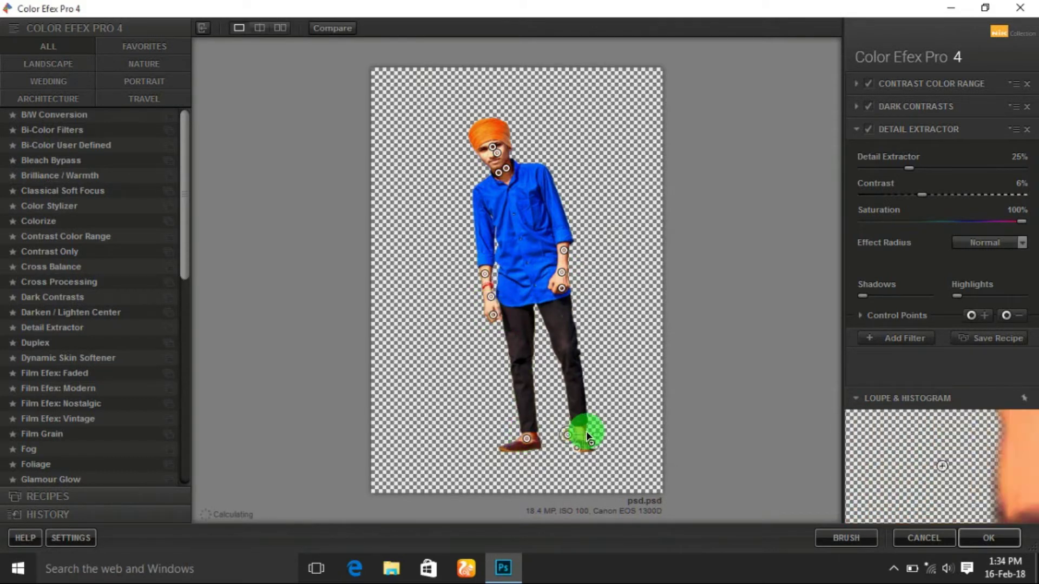
click(530, 440)
click(909, 338)
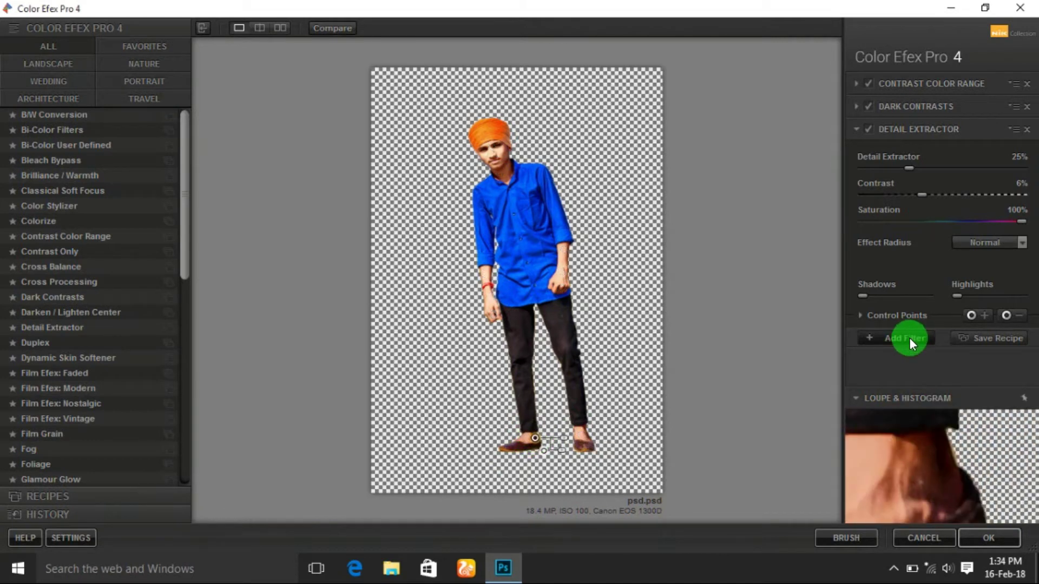
click(992, 534)
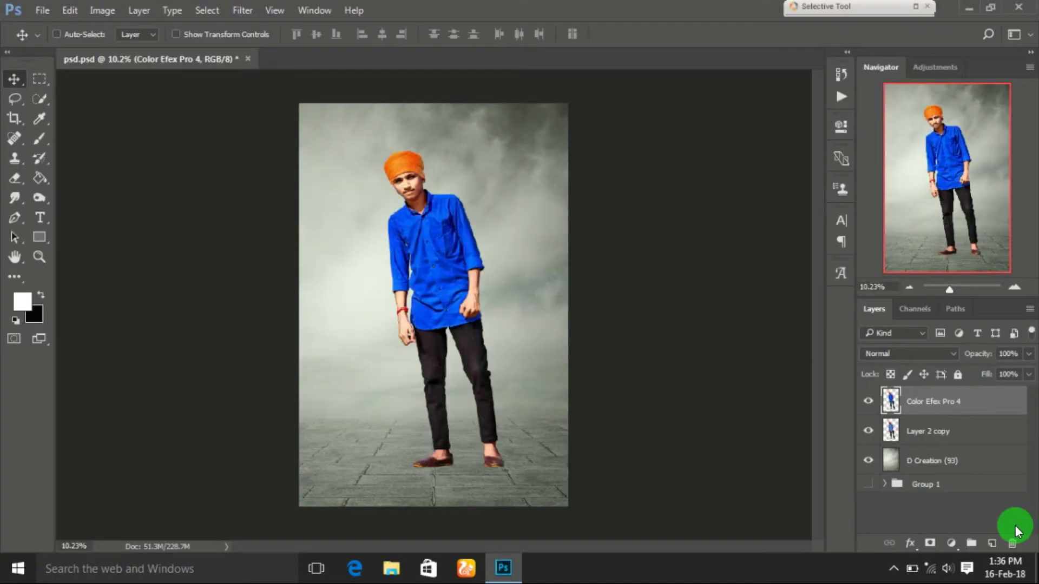
- Give the man's layer a Drop Shadow layer style
double_click(1005, 408)
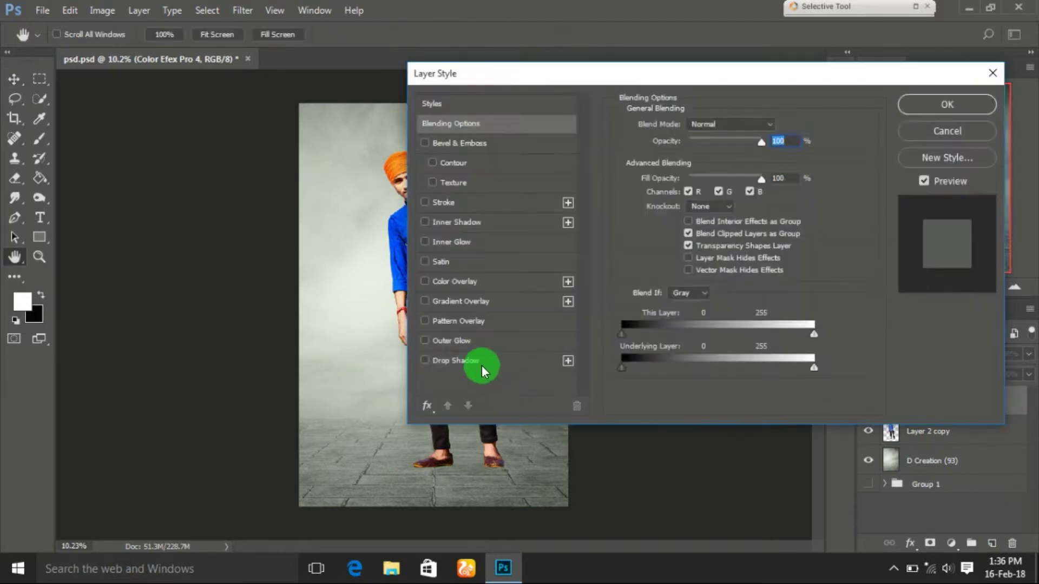
click(482, 359)
click(894, 124)
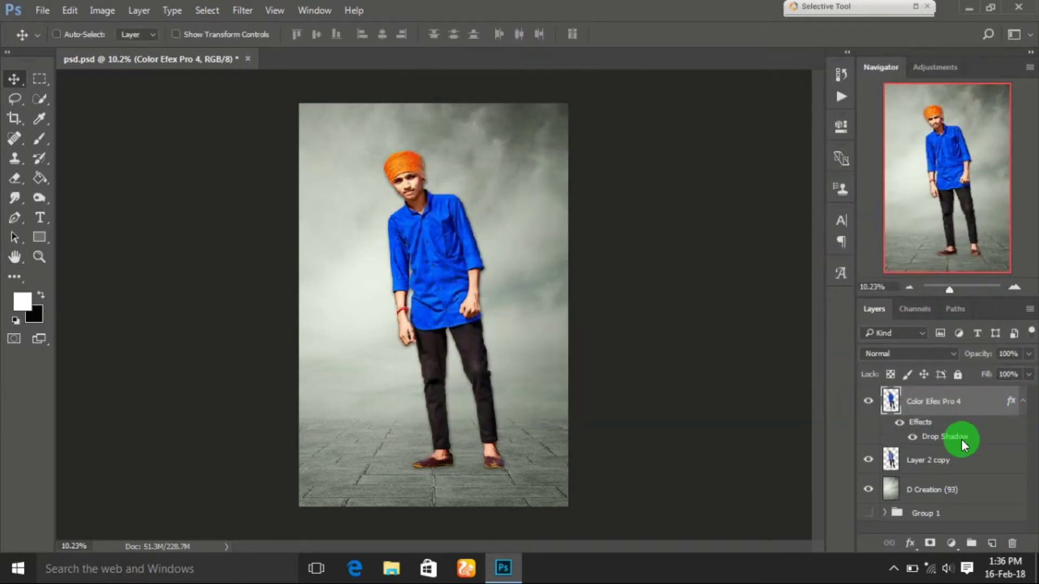
- Split the drop shadow onto its own layer and squash it onto the floor below the feet
right_click(961, 439)
click(930, 184)
drag(942, 430, 938, 399)
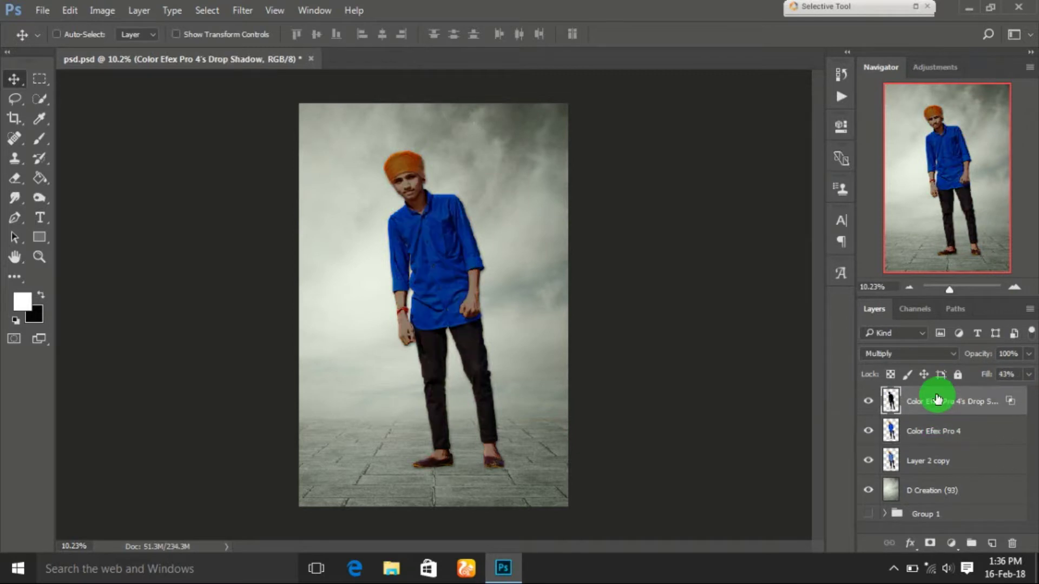
key(ctrl+t)
drag(443, 211, 479, 504)
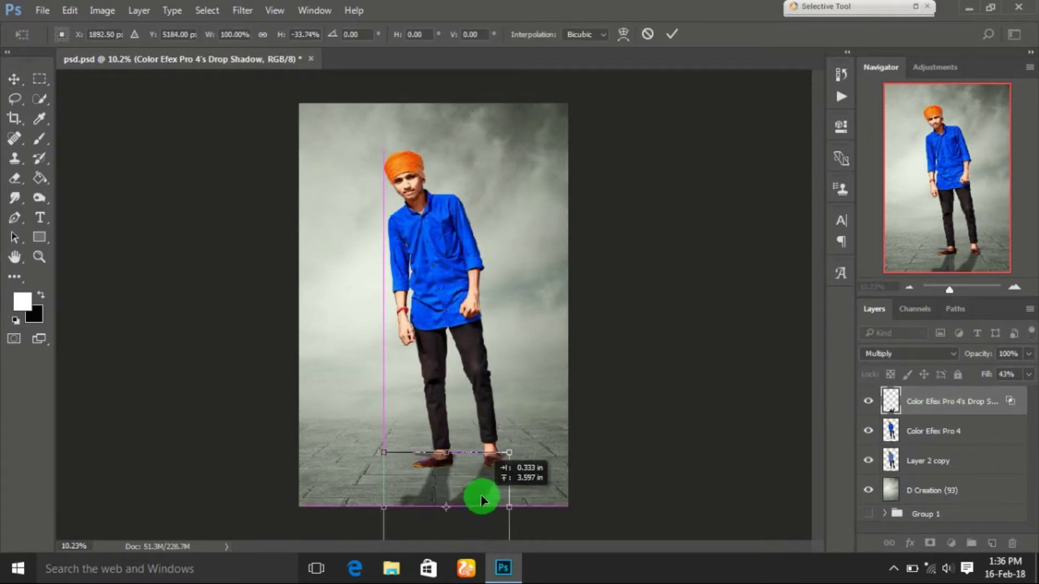
key(Return)
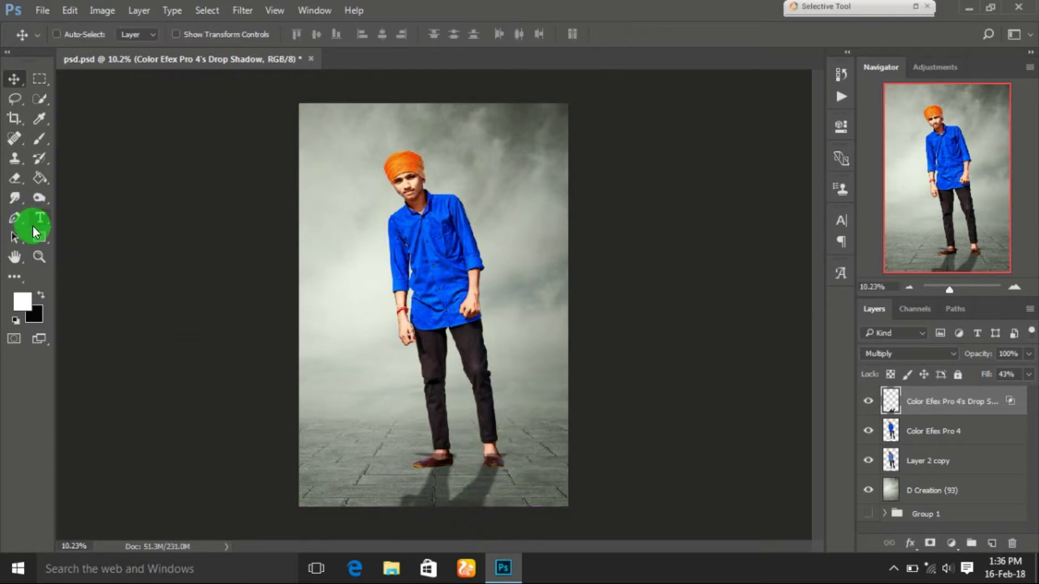
- Switch to the Eraser with a smaller soft brush
click(16, 180)
right_click(419, 316)
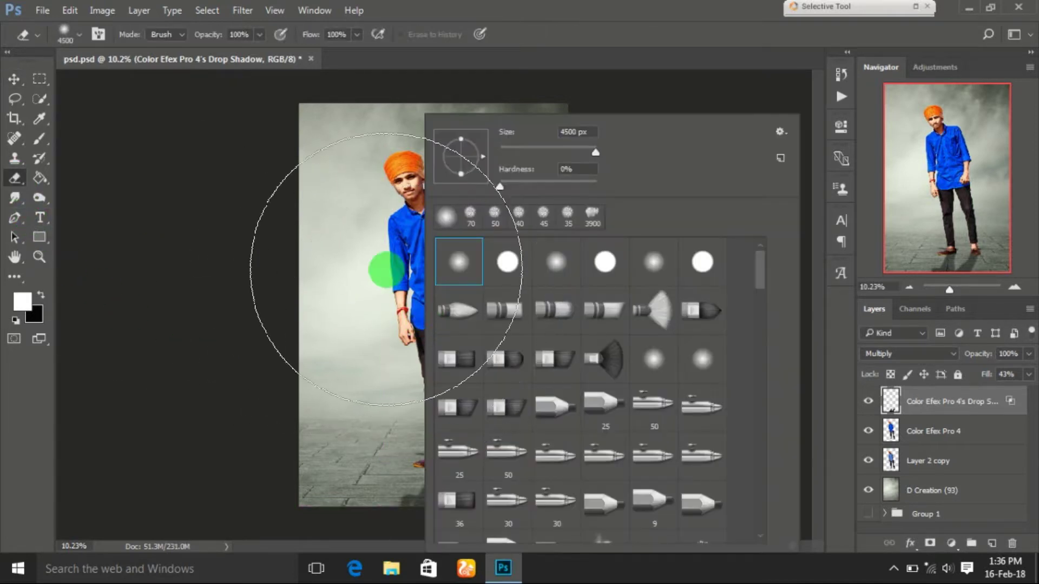
click(522, 56)
key(bracketleft)
key(bracketleft)
key(bracketleft)
key(bracketleft)
key(bracketleft)
key(bracketleft)
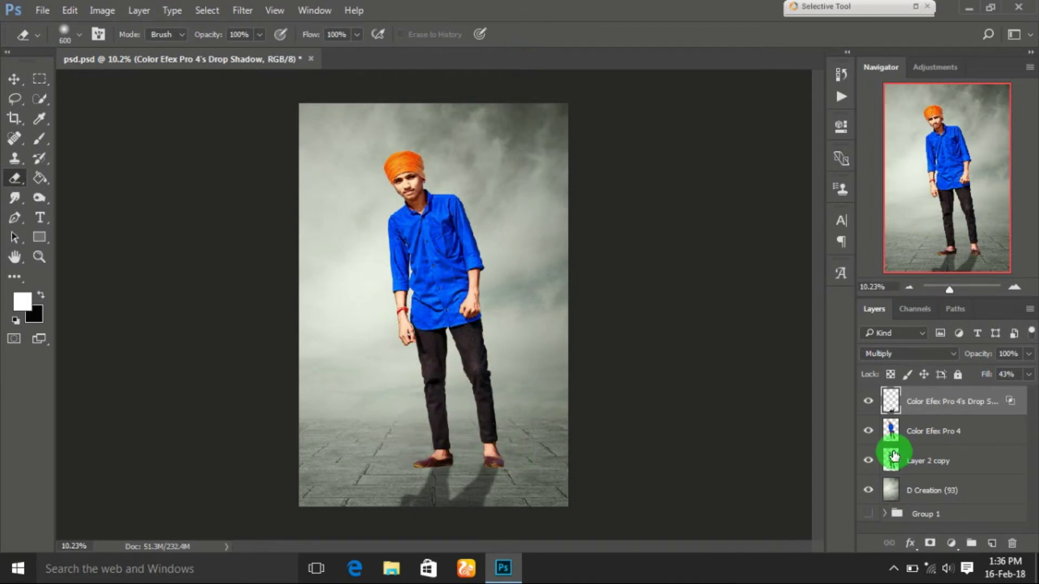
- Blur the shadow with a 34.6-pixel Gaussian Blur and lower its fill to 42%
click(237, 11)
mouse_move(250, 177)
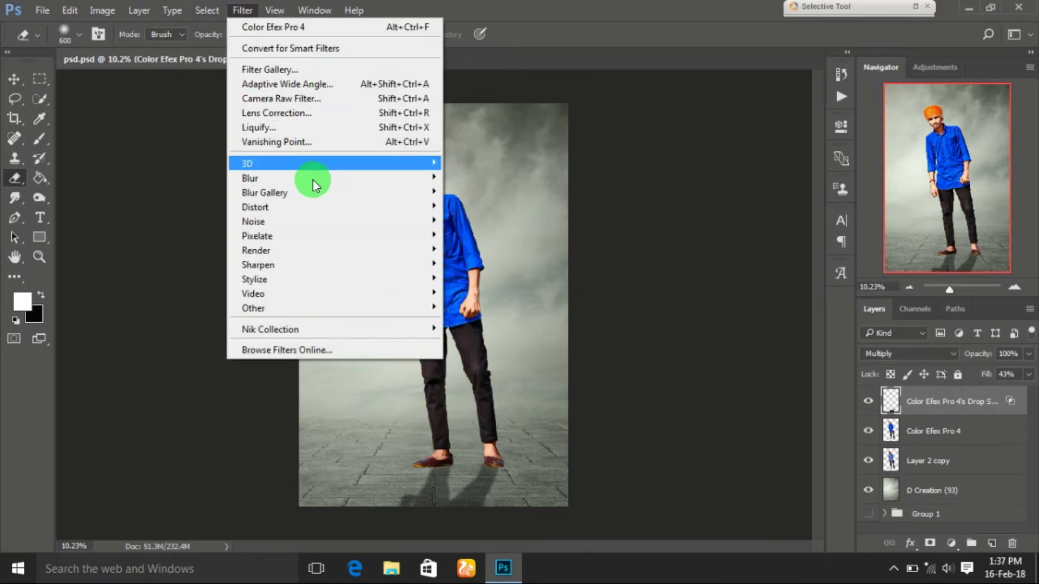
click(491, 235)
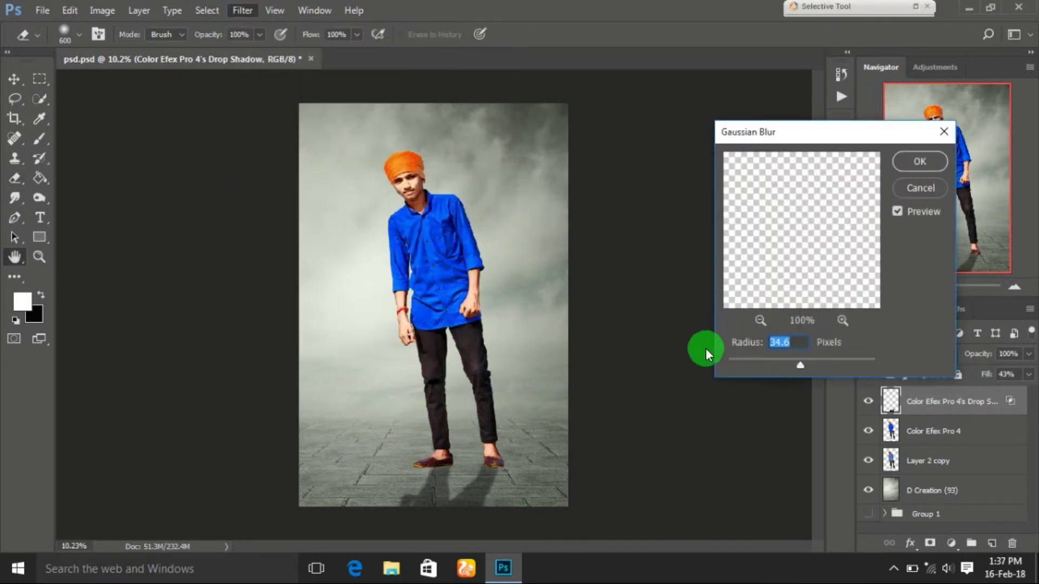
click(902, 161)
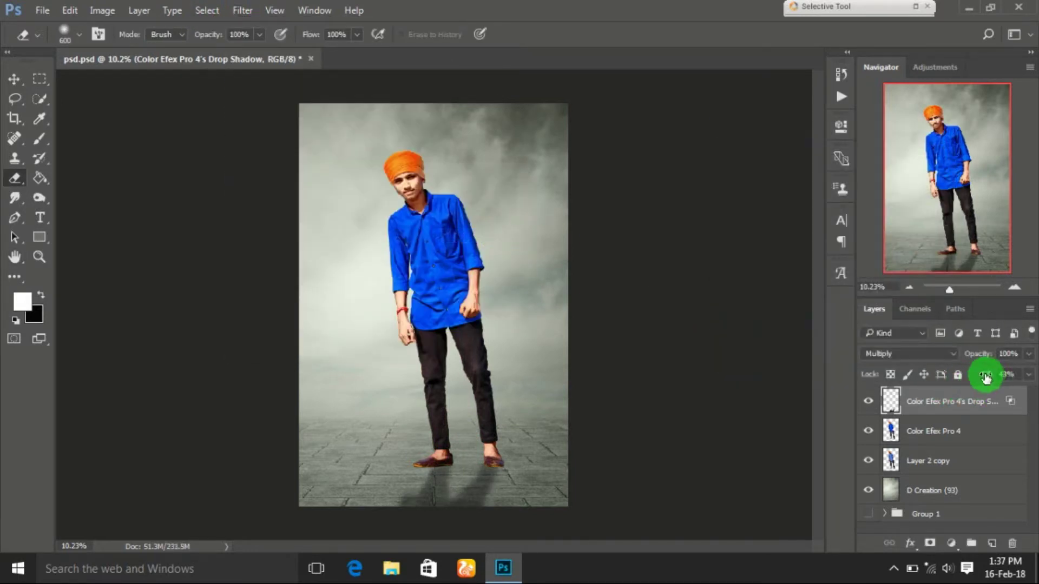
drag(985, 377, 972, 415)
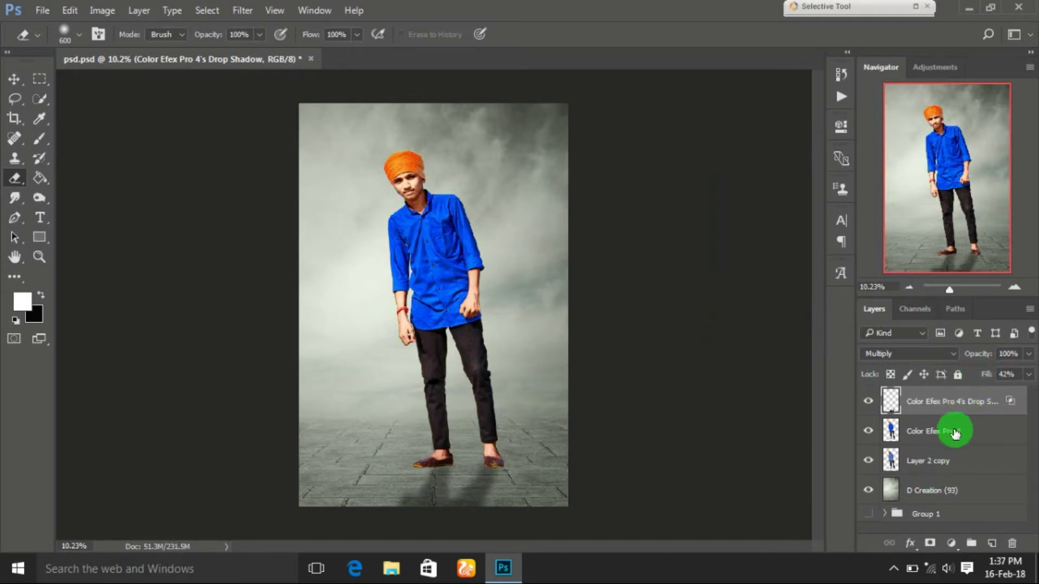
click(955, 433)
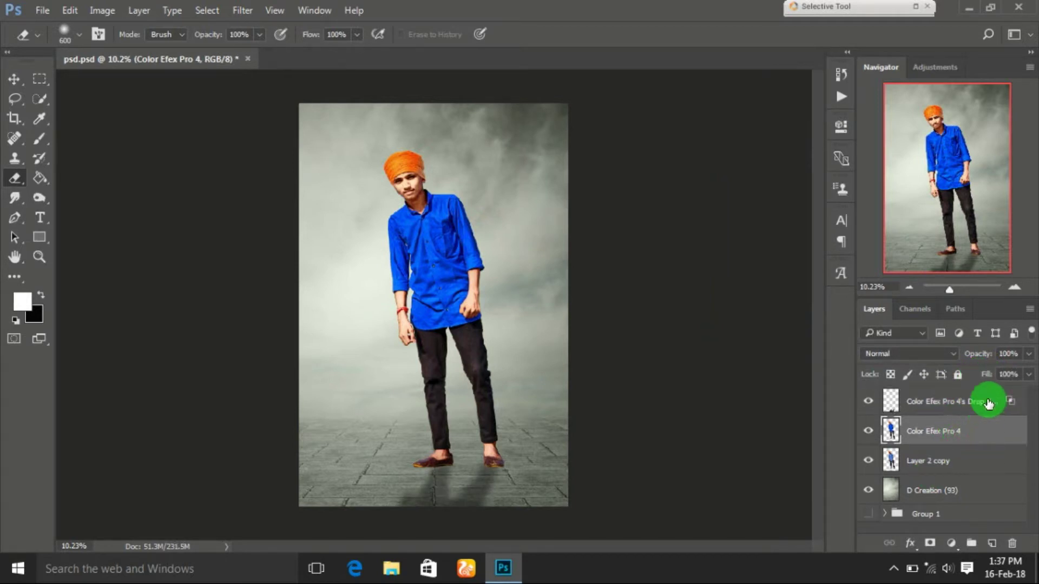
click(988, 403)
- Stamp a smoke cloud with a large smoke brush on a new layer
click(990, 543)
click(39, 139)
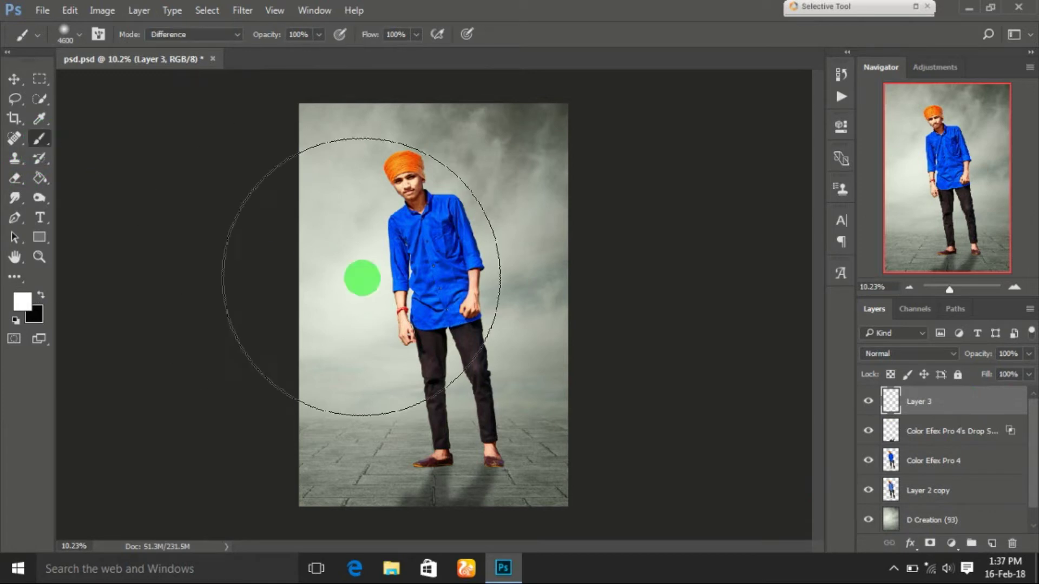
right_click(403, 273)
click(567, 53)
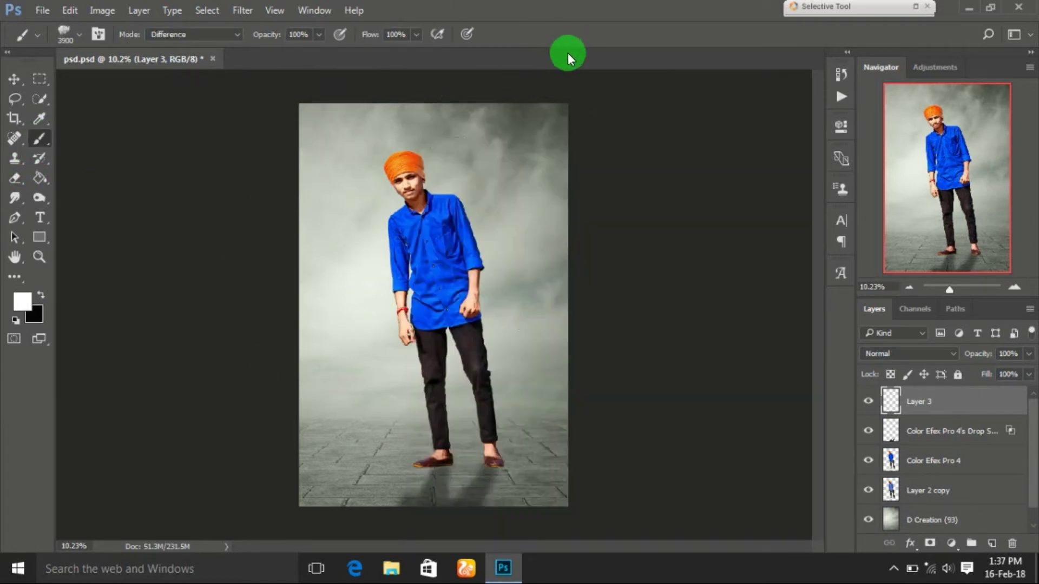
key(bracketleft)
key(bracketleft)
key(bracketleft)
key(bracketleft)
key(bracketleft)
key(bracketleft)
click(427, 364)
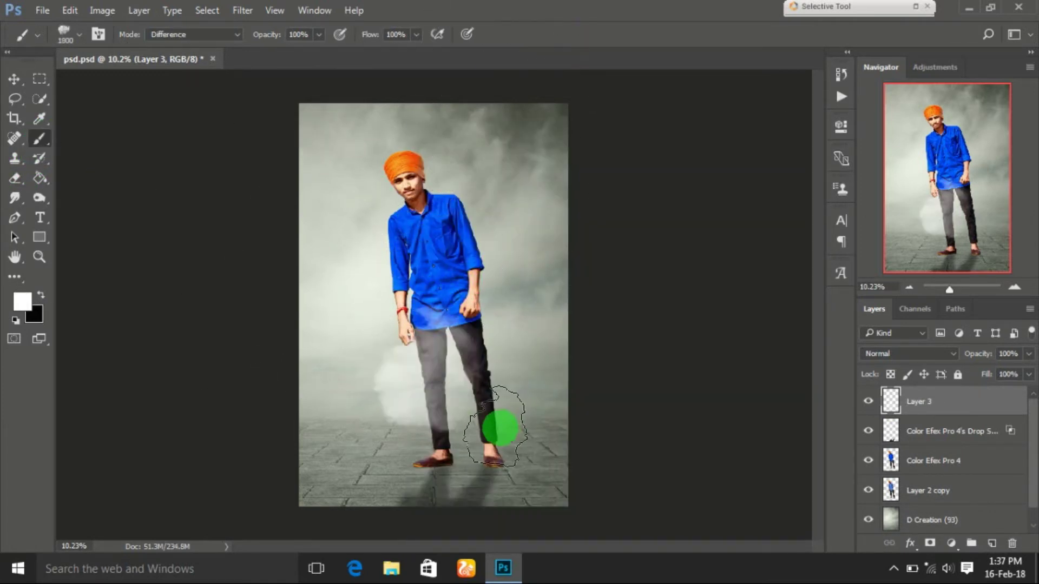
- Rotate, enlarge and move the smoke down over the floor, then set its fill to 63%
key(ctrl+t)
drag(499, 290, 557, 503)
drag(497, 444, 691, 457)
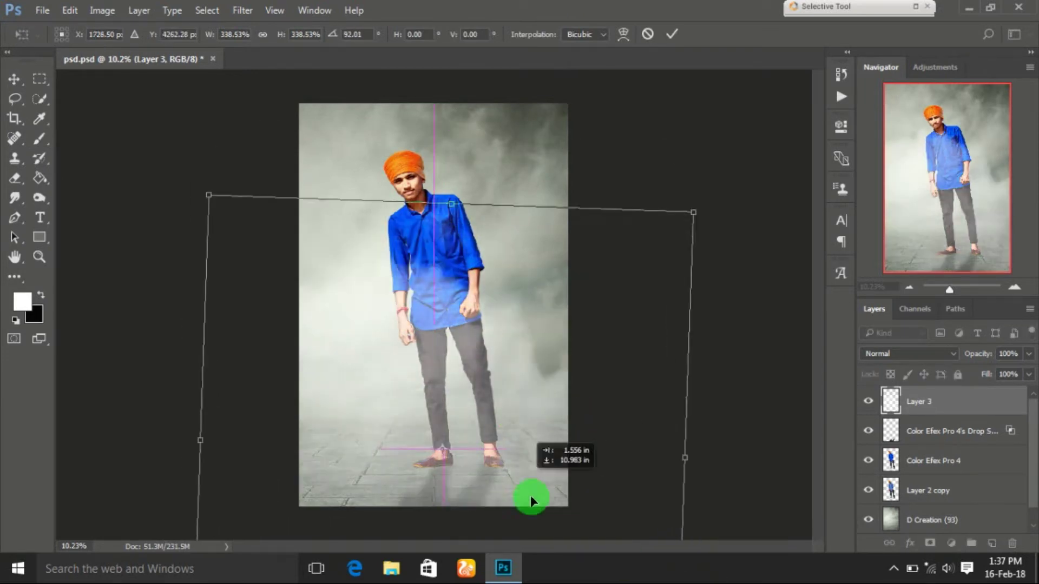
drag(529, 494, 526, 566)
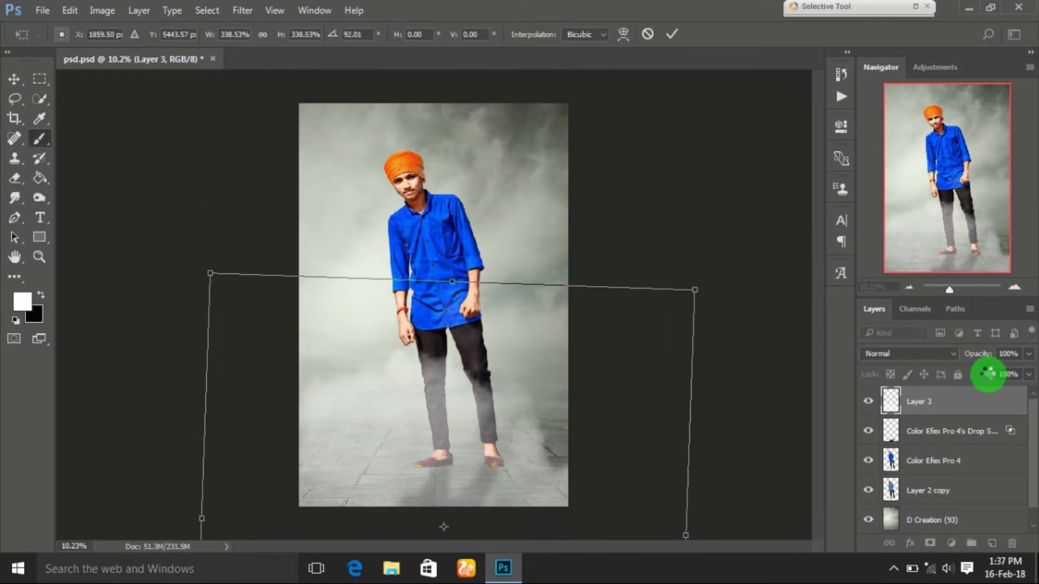
key(Return)
drag(987, 374, 961, 380)
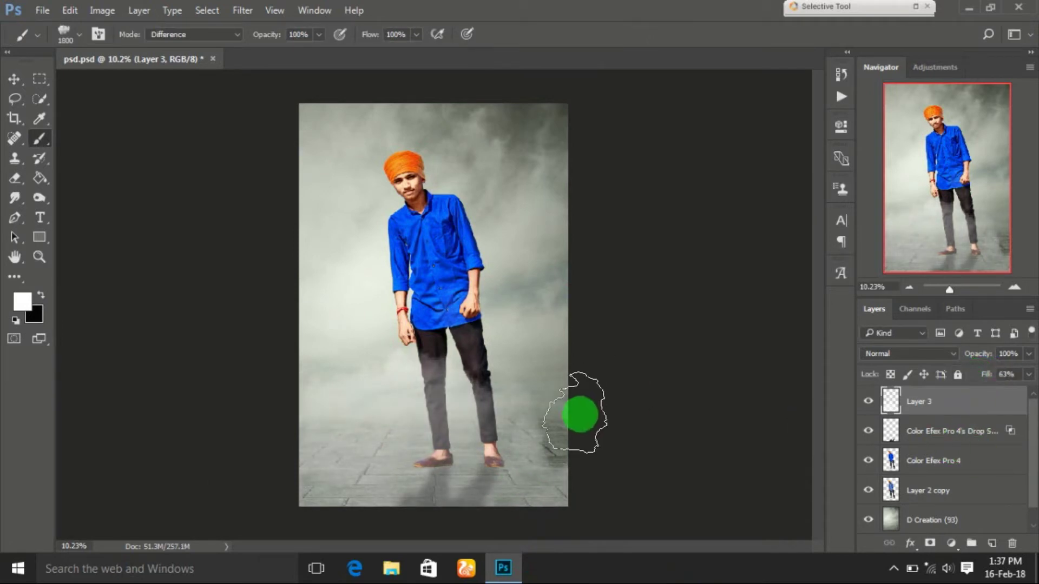
- Move Layer 2 copy below D Creation and add a new layer above D Creation
key(bracketright)
key(bracketright)
key(bracketright)
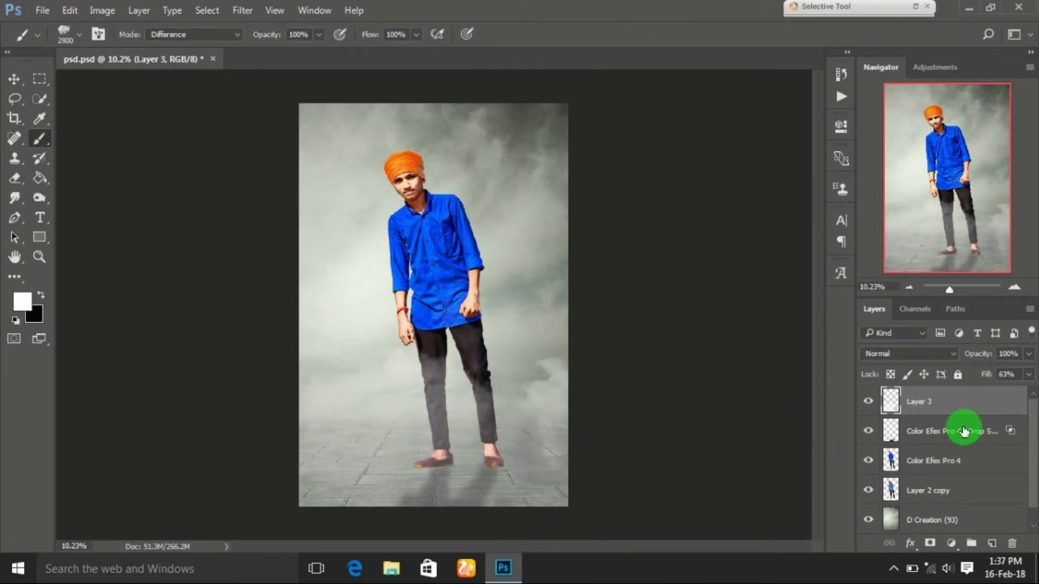
click(963, 487)
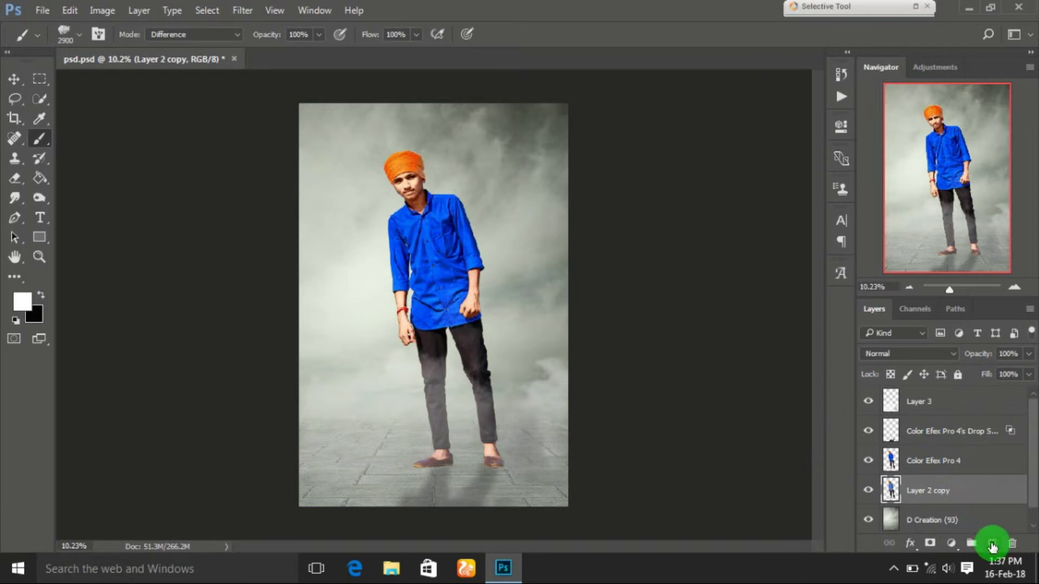
drag(911, 490, 974, 524)
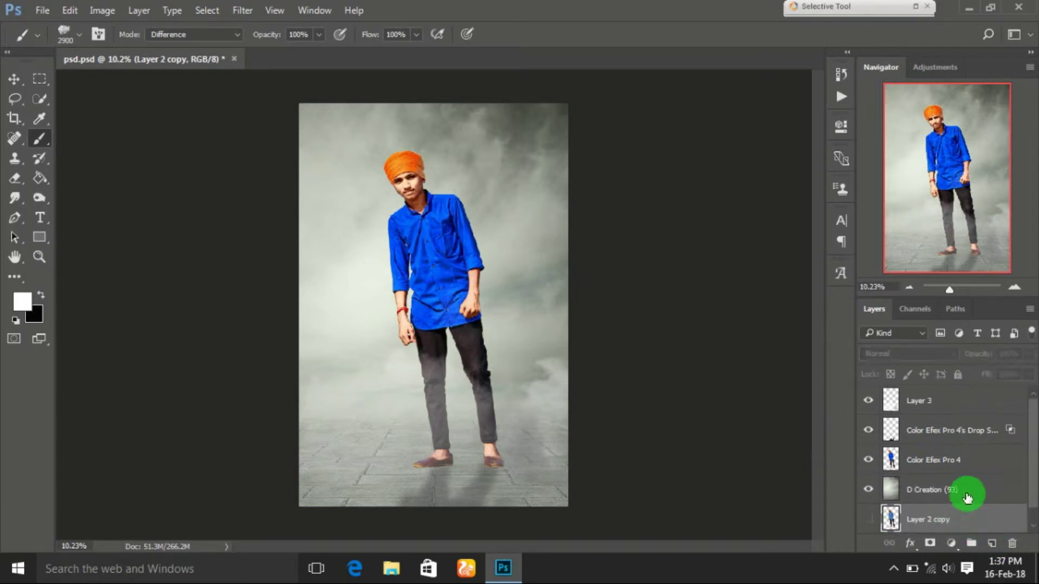
click(967, 496)
click(992, 543)
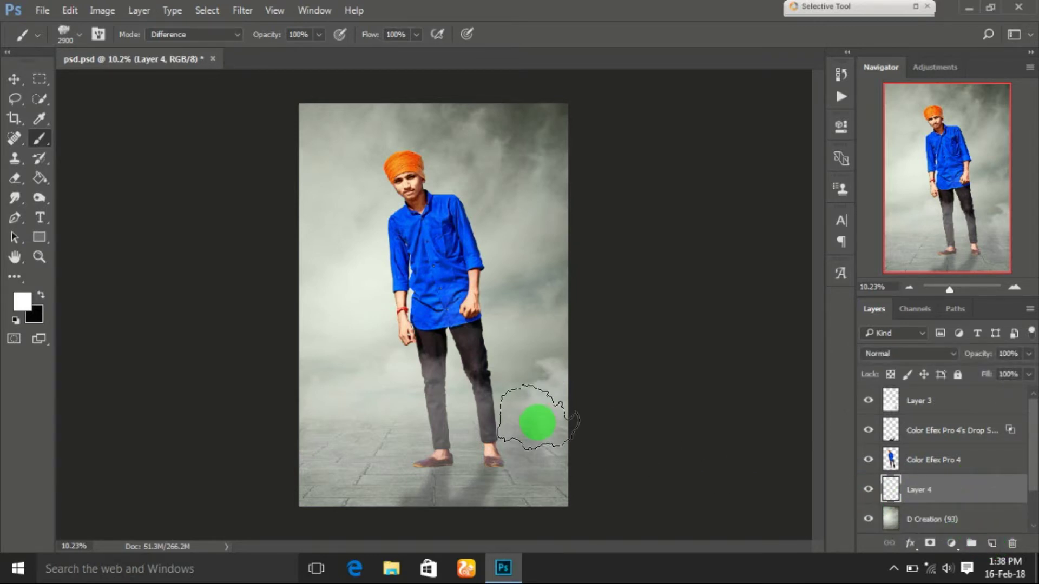
- Paint white mist at the lower left, over the legs and lower right, faded to 43% fill
key(bracketright)
key(bracketright)
key(bracketright)
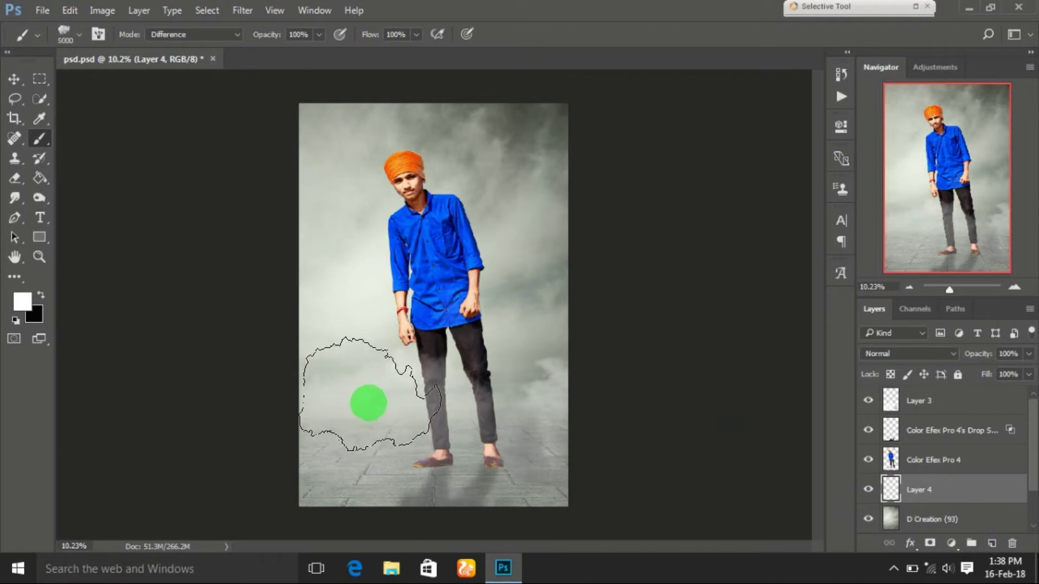
click(368, 403)
key(bracketleft)
key(bracketleft)
key(bracketleft)
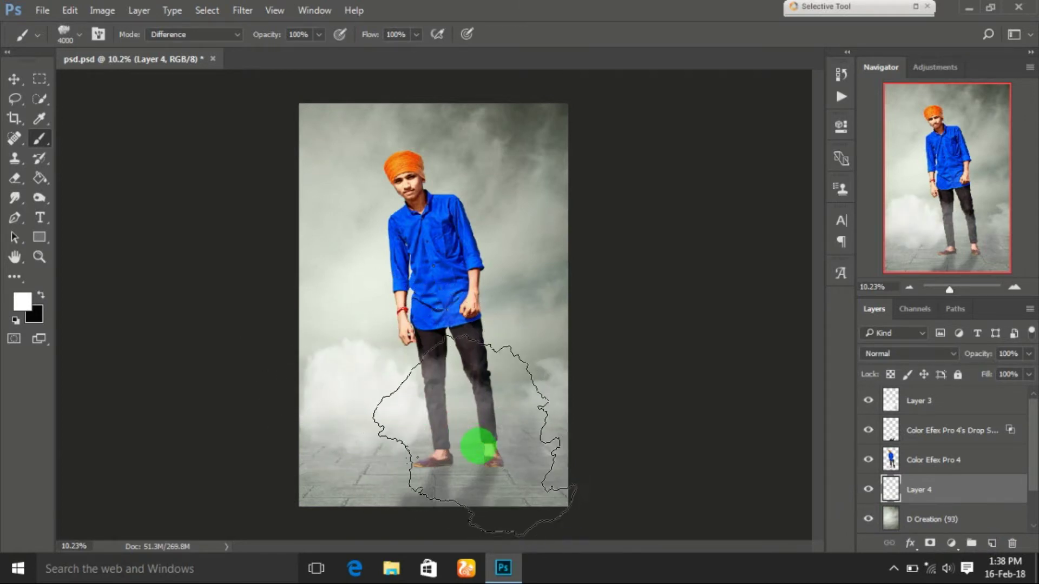
drag(474, 435, 577, 416)
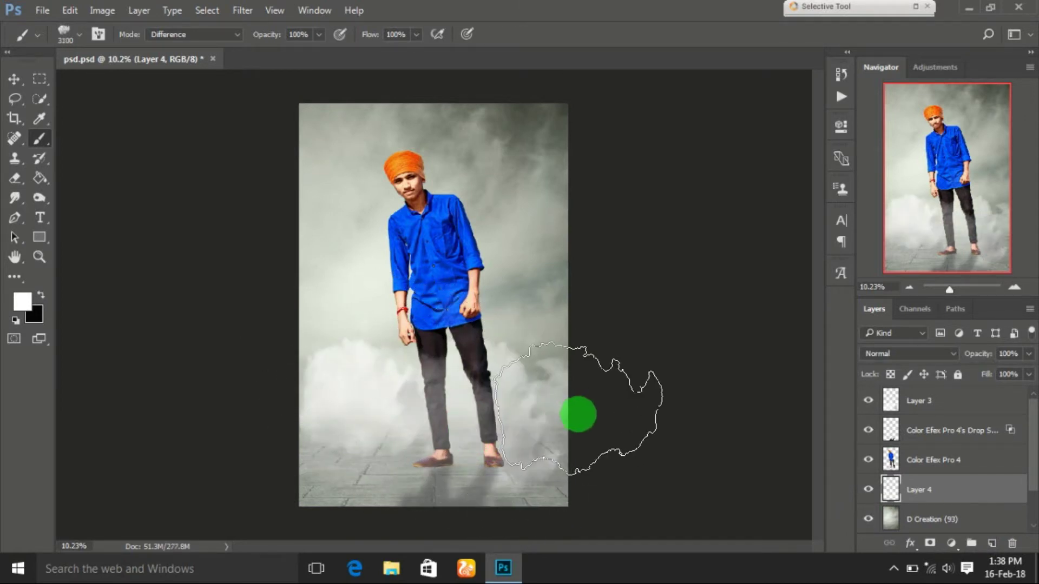
drag(989, 376, 944, 379)
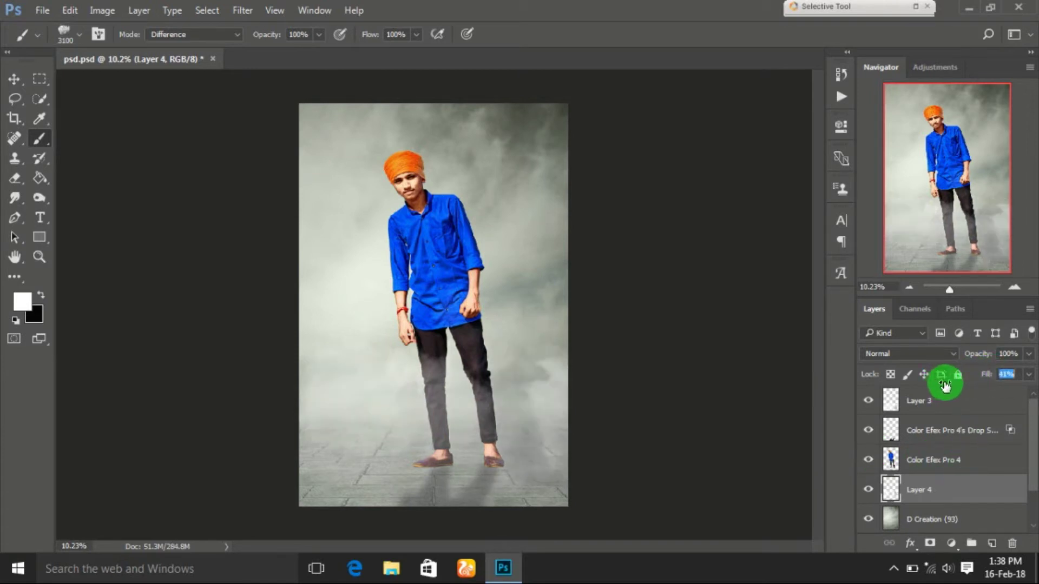
key(ctrl+shift+alt+n)
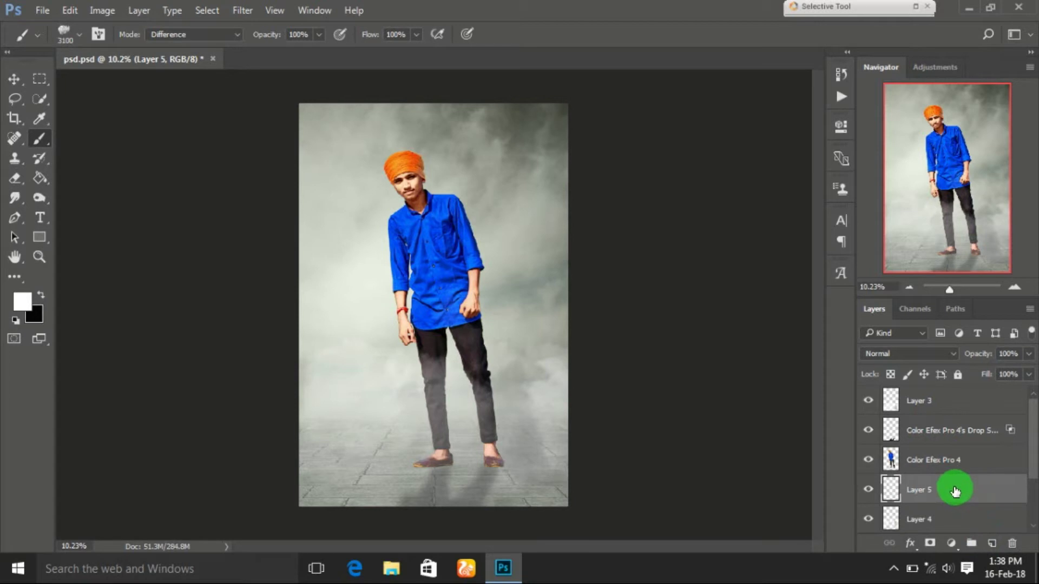
- Choose a soft round brush tip for the shoe shadows
click(18, 232)
right_click(423, 301)
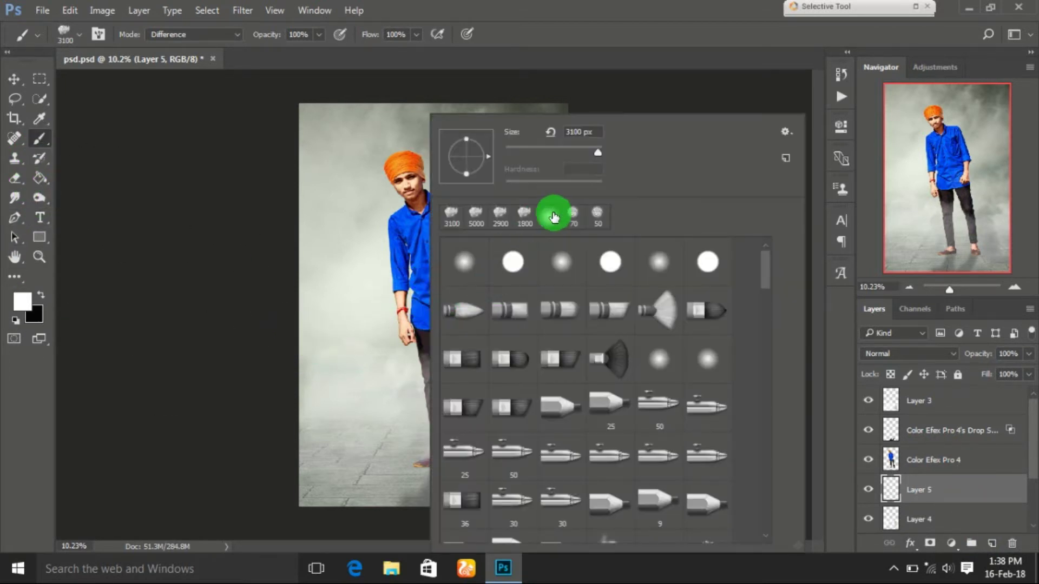
click(464, 211)
click(411, 43)
scroll(414, 368, up, 3)
scroll(436, 464, down, 2)
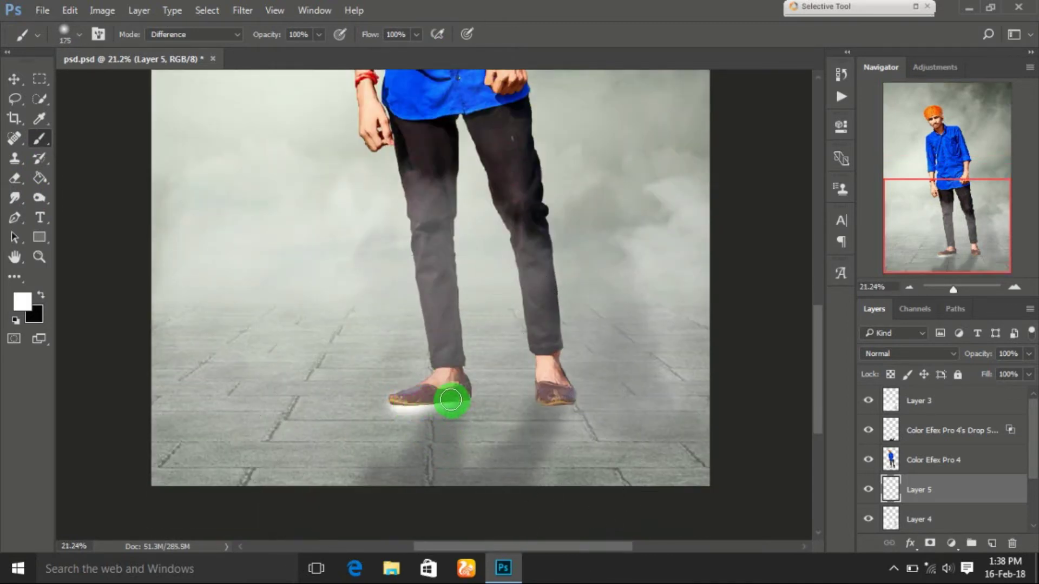
key(ctrl+j)
- Paint black shadows under the shoes and fade that layer to 53% fill
click(43, 296)
key(ctrl+z)
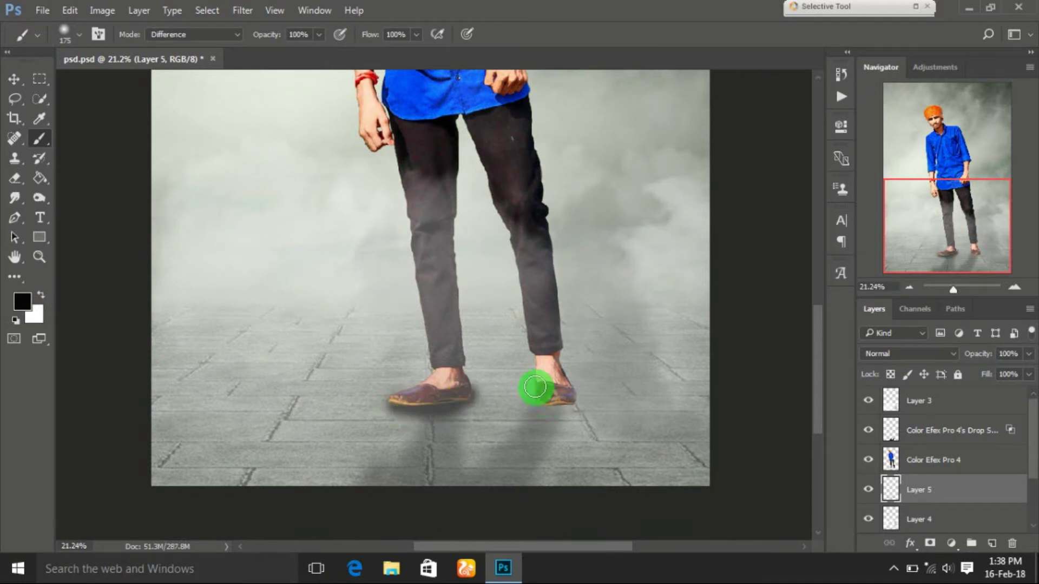
drag(979, 379, 959, 385)
scroll(412, 441, down, 3)
scroll(403, 431, down, 3)
scroll(414, 401, up, 3)
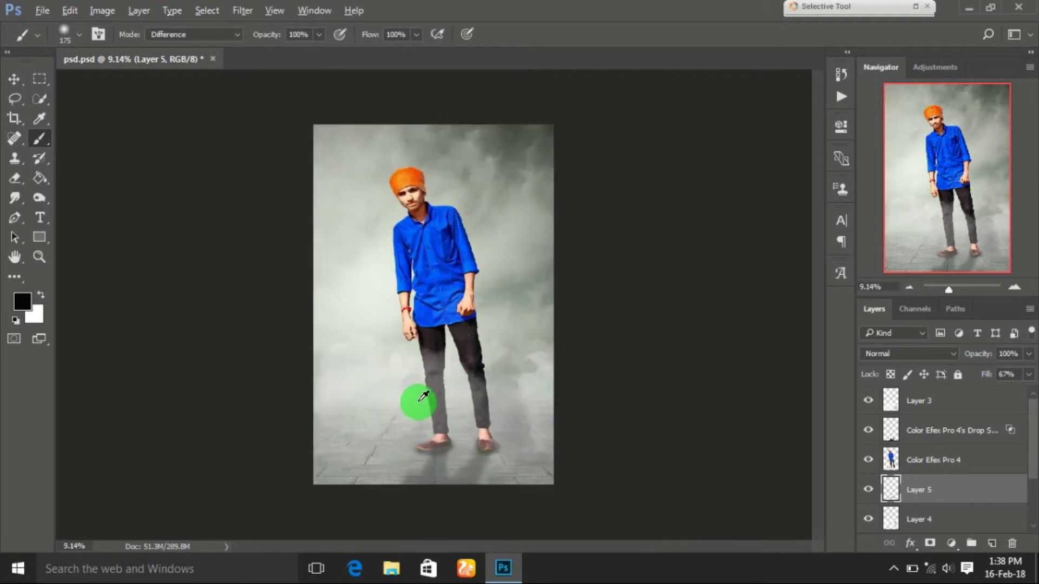
scroll(422, 397, up, 1)
scroll(422, 397, up, 1)
drag(982, 375, 979, 378)
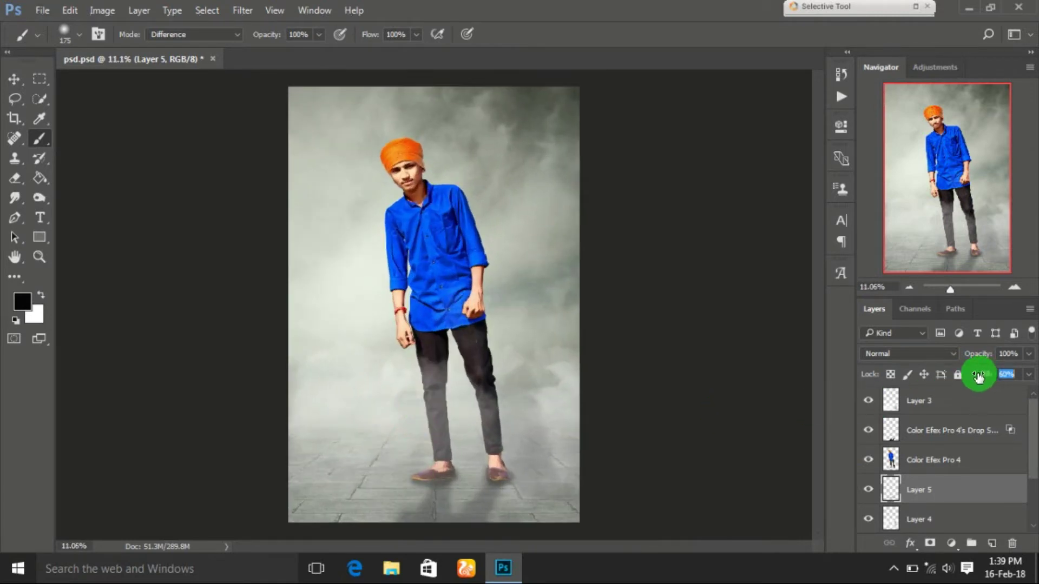
scroll(430, 433, down, 1)
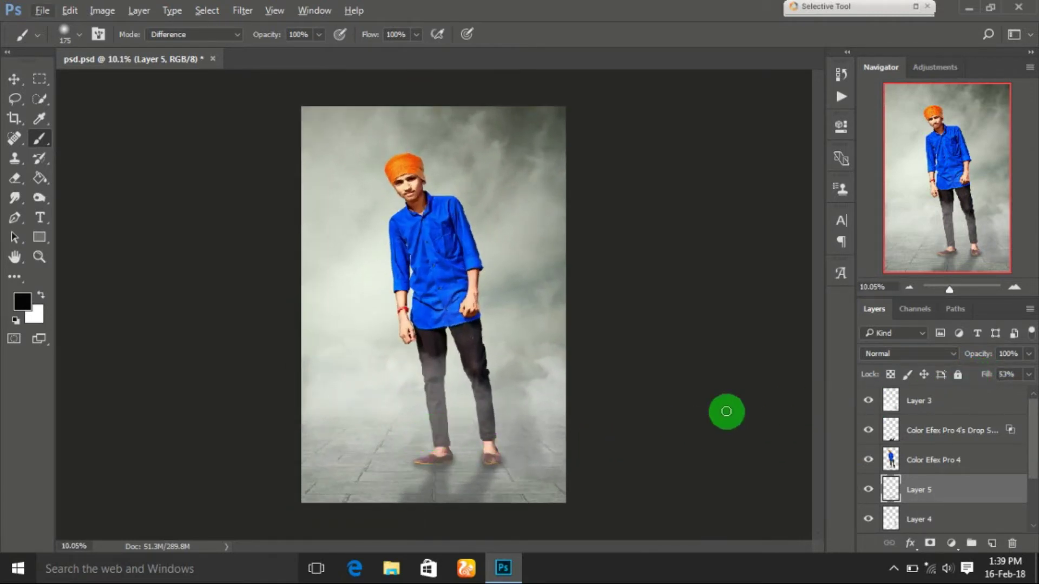
click(931, 403)
- Paint a large white glow at the waist on a new layer, scaled to about 311%
click(992, 543)
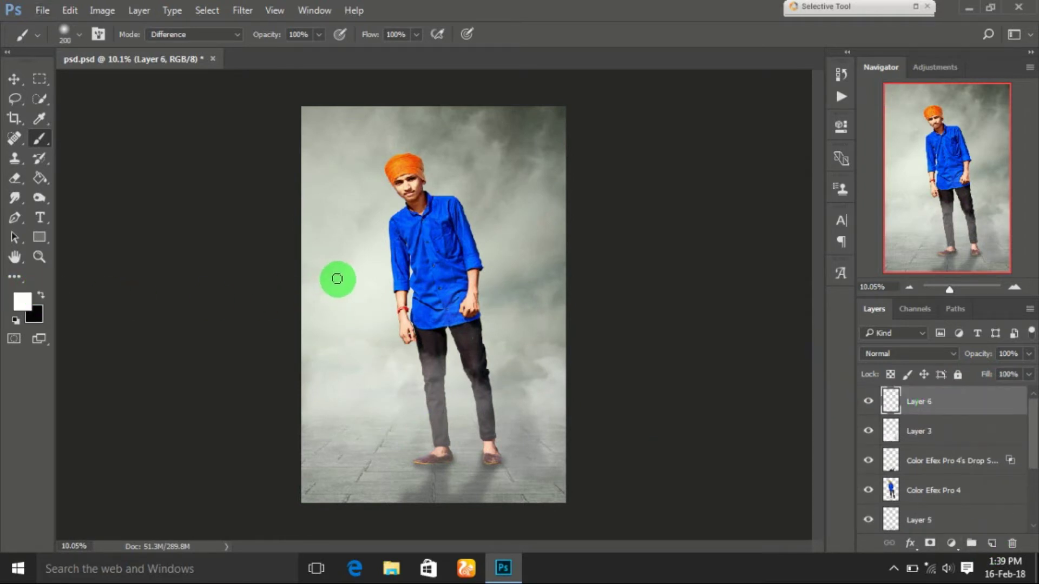
drag(337, 279, 438, 311)
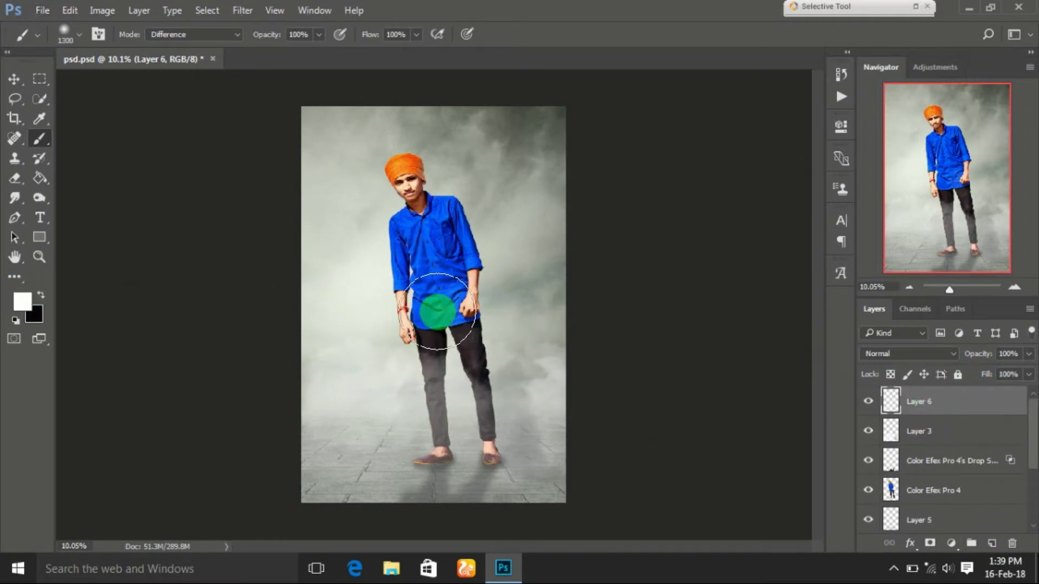
click(437, 312)
key(ctrl+t)
drag(558, 436, 575, 465)
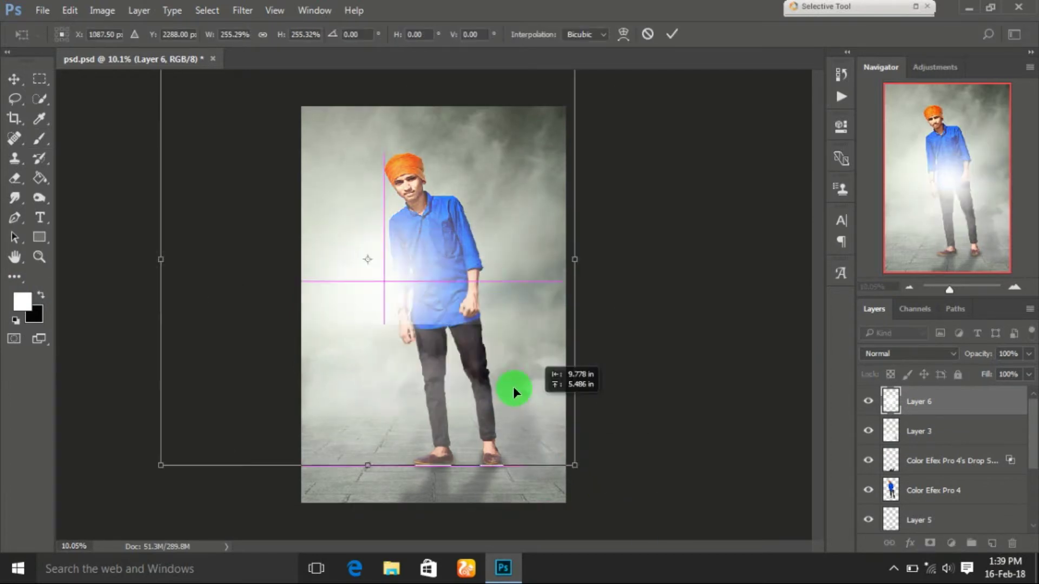
drag(513, 386, 475, 360)
drag(513, 427, 557, 471)
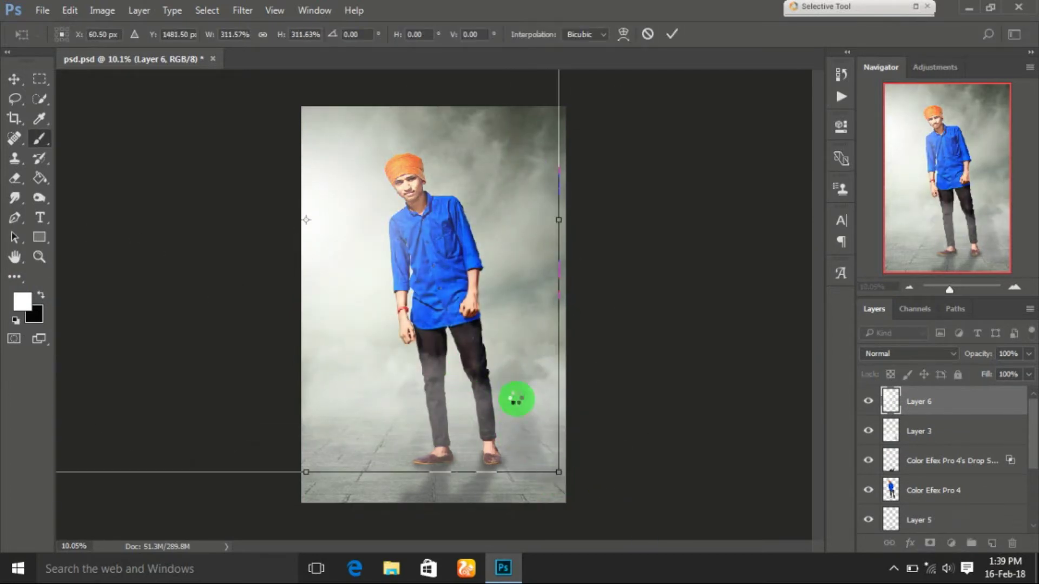
key(Return)
- Paint a soft turban-orange glow on the left on another new layer
click(992, 542)
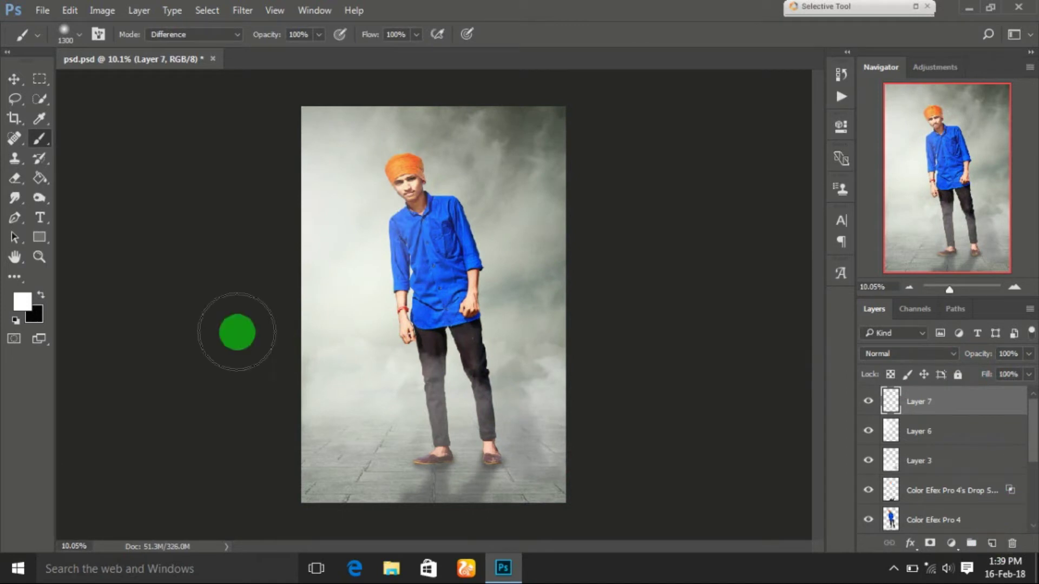
click(41, 295)
click(400, 165)
click(872, 107)
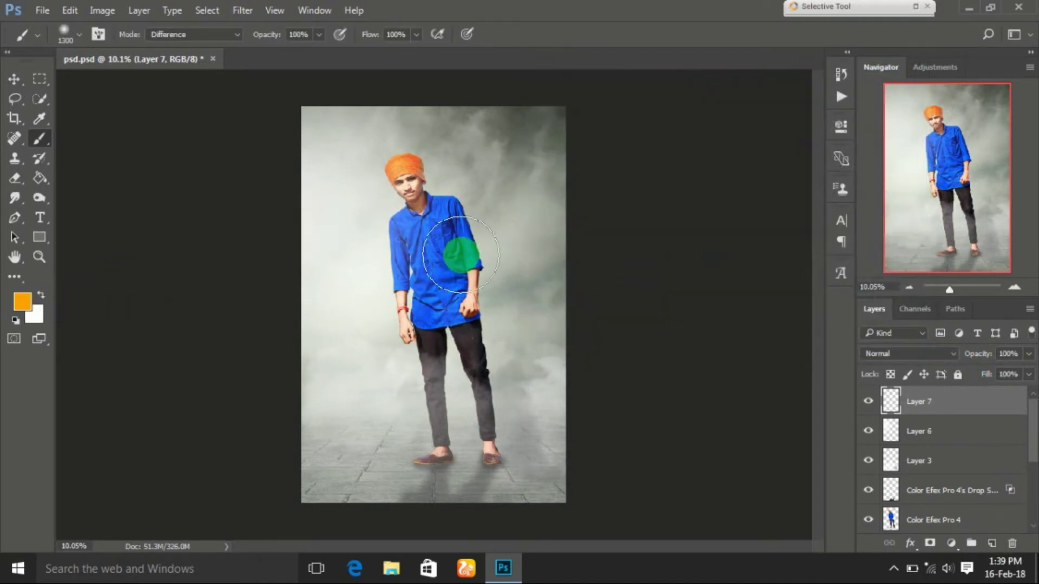
click(460, 254)
- Stretch the orange glow over the left side, set 56% fill and Overlay blending
key(ctrl+t)
mouse_move(494, 321)
mouse_down()
mouse_move(433, 373)
mouse_move(445, 385)
mouse_up()
click(988, 403)
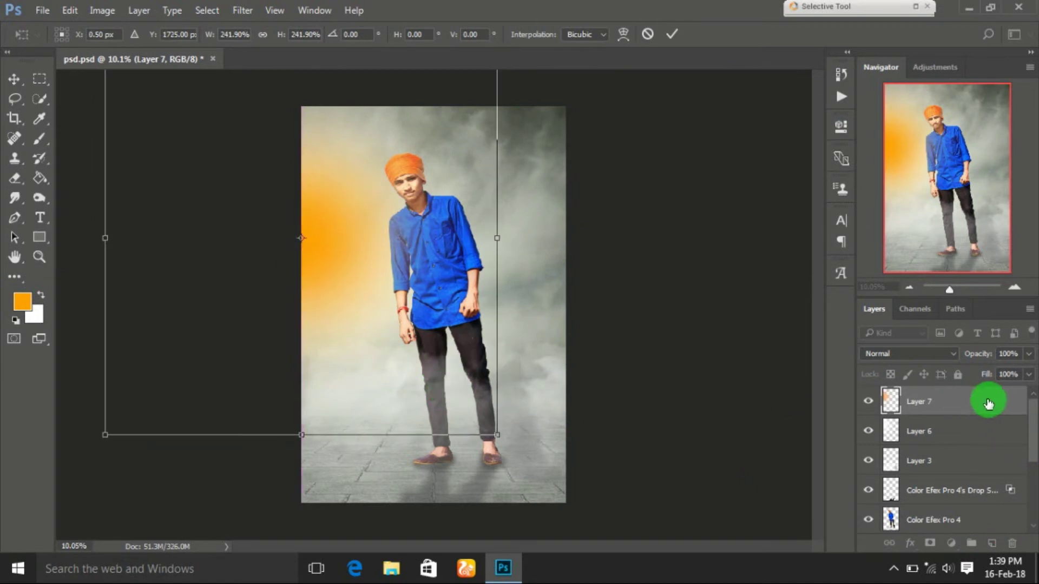
double_click(443, 292)
key(b)
drag(963, 379, 955, 381)
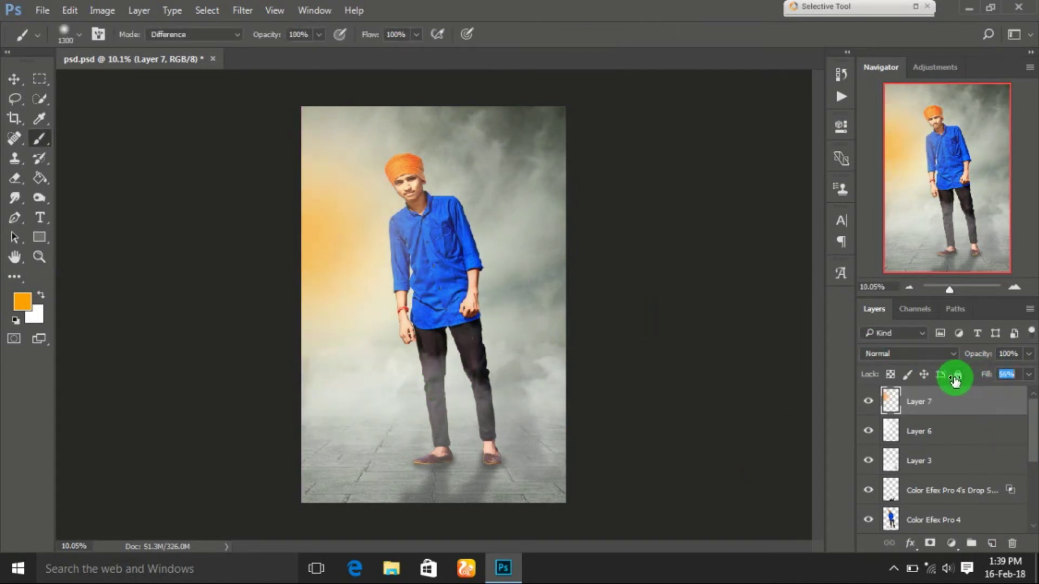
click(926, 354)
click(888, 194)
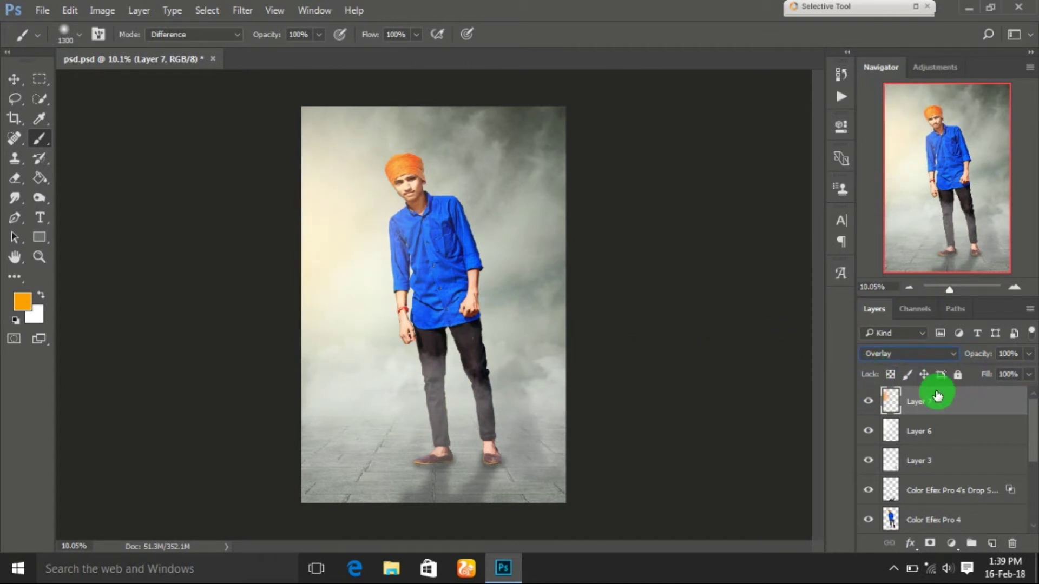
click(958, 460)
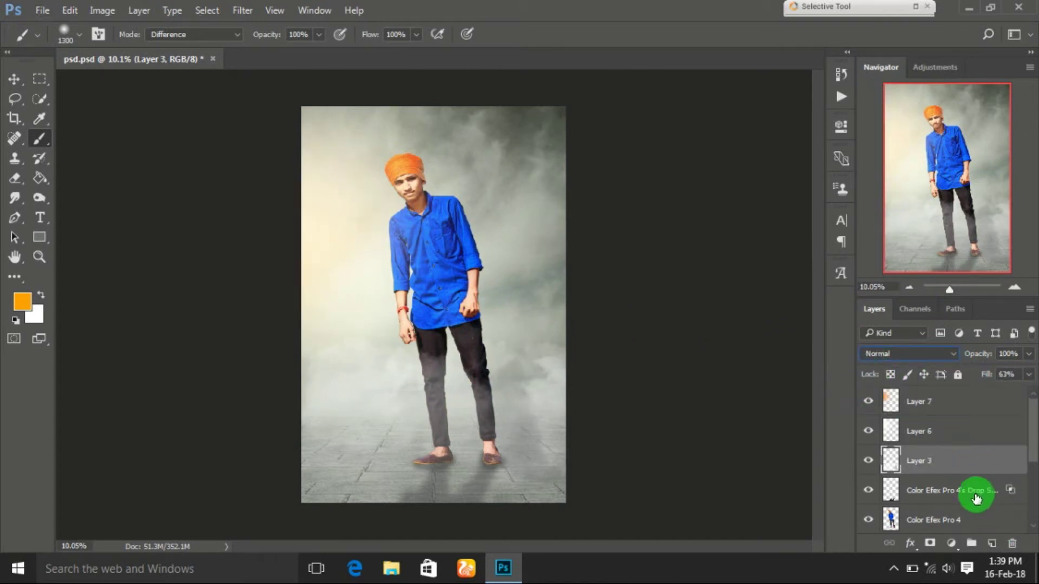
- Add a new empty layer above Layer 3 and set white as the foreground colour
drag(976, 498, 1018, 560)
click(991, 544)
click(41, 295)
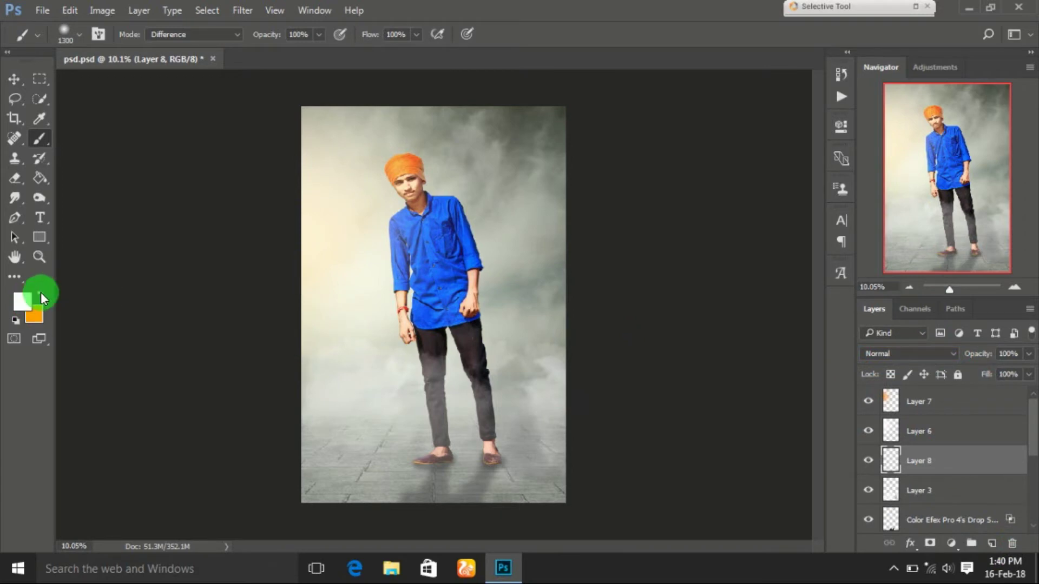
scroll(390, 174, up, 5)
scroll(407, 154, up, 5)
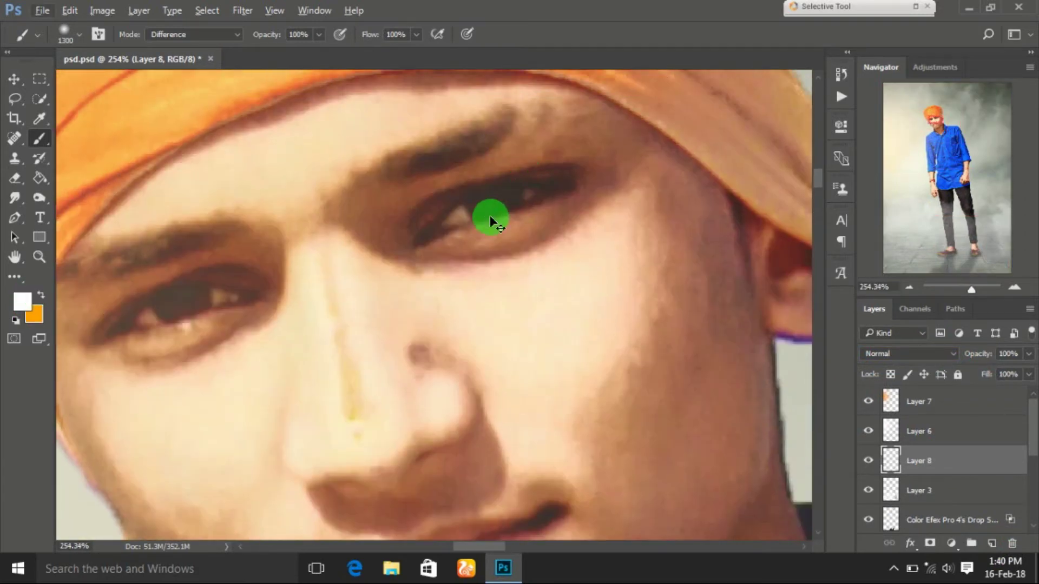
- Brush small white glow dabs onto both of the man's eyes
key(p)
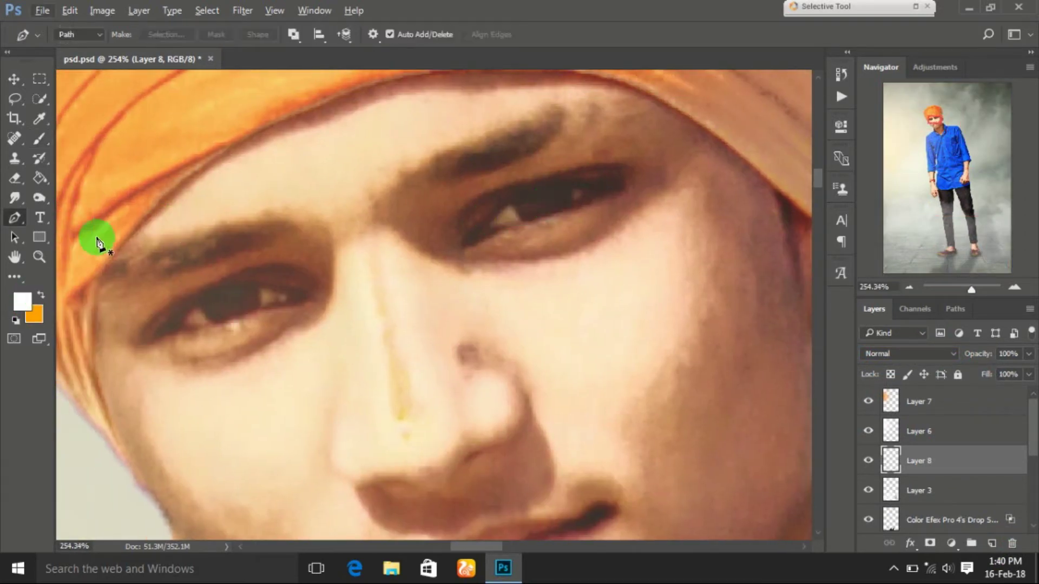
click(15, 181)
click(39, 138)
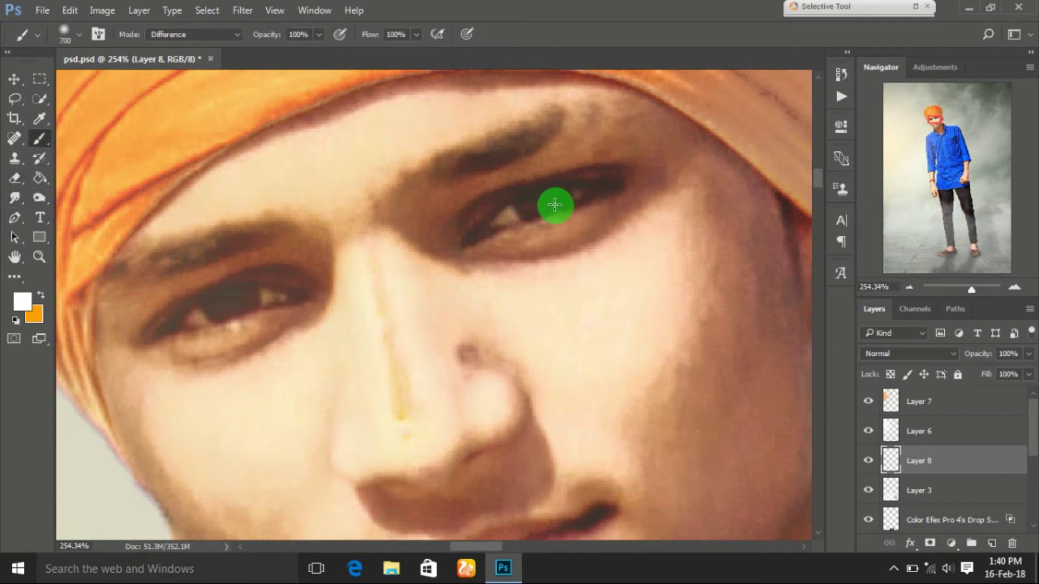
key(bracketleft)
key(bracketleft)
key(bracketleft)
key(bracketright)
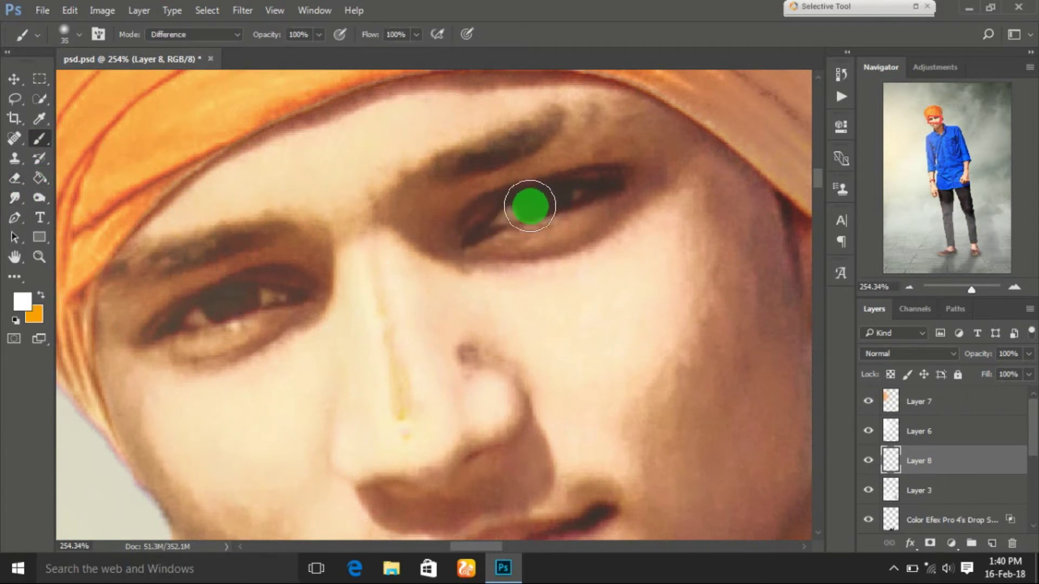
click(541, 199)
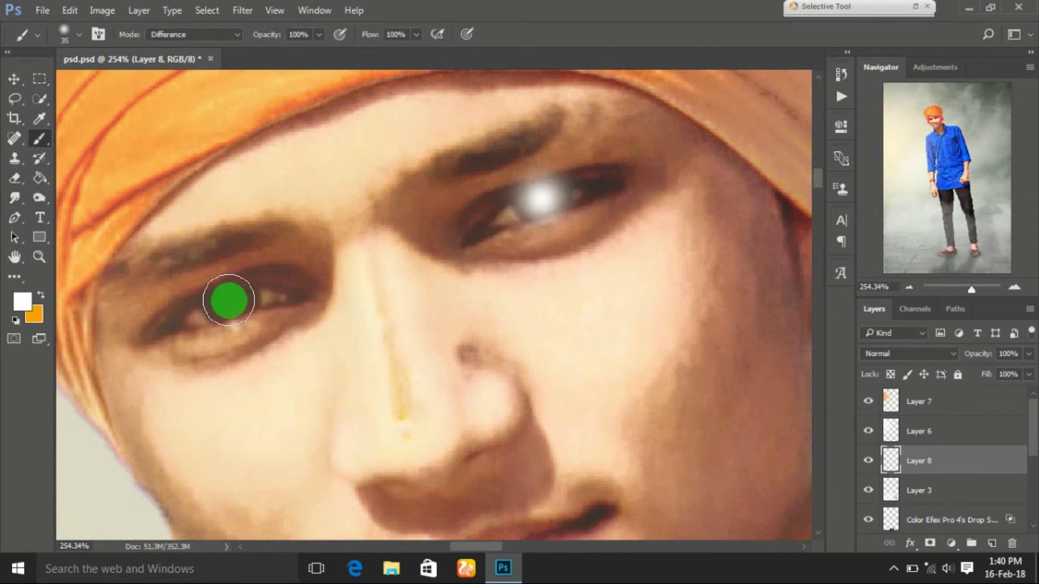
click(227, 297)
- Erase the glow centres and excess brightness around both irises, leaving pale rings
click(23, 184)
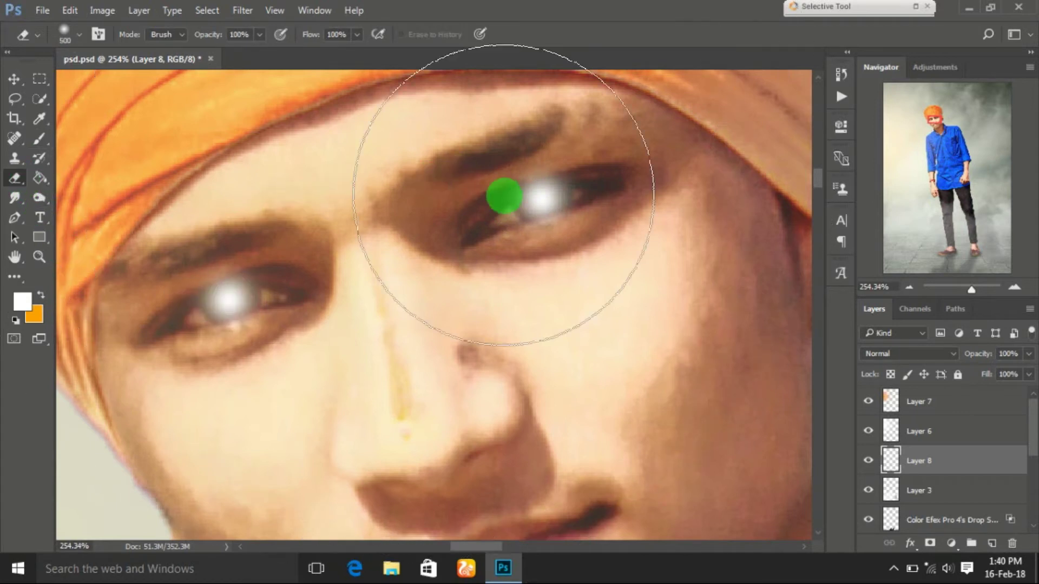
drag(498, 197, 543, 196)
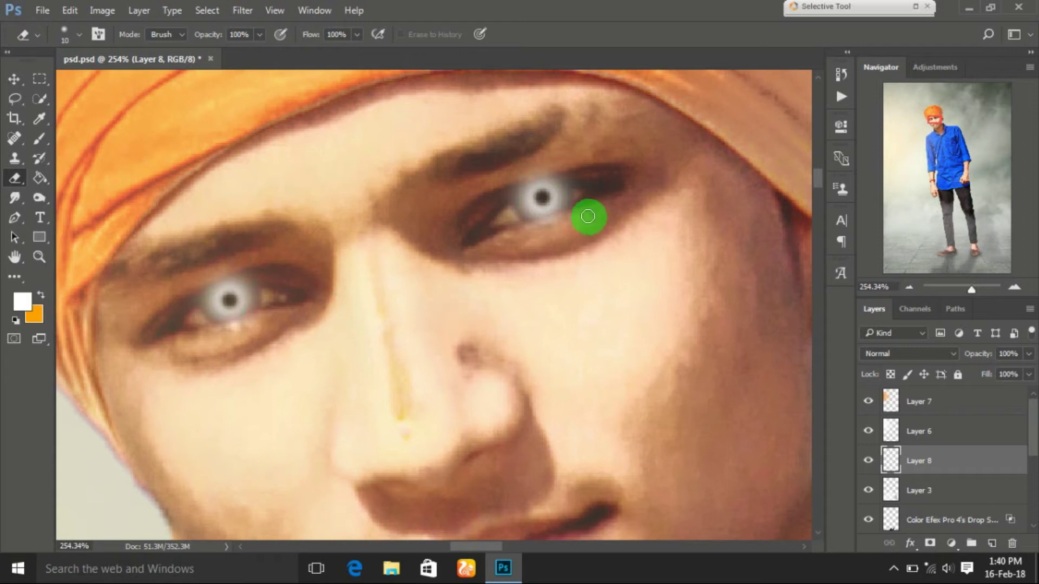
key(bracketright)
key(bracketright)
key(bracketright)
mouse_move(560, 158)
mouse_down()
mouse_move(489, 183)
mouse_move(592, 207)
mouse_up()
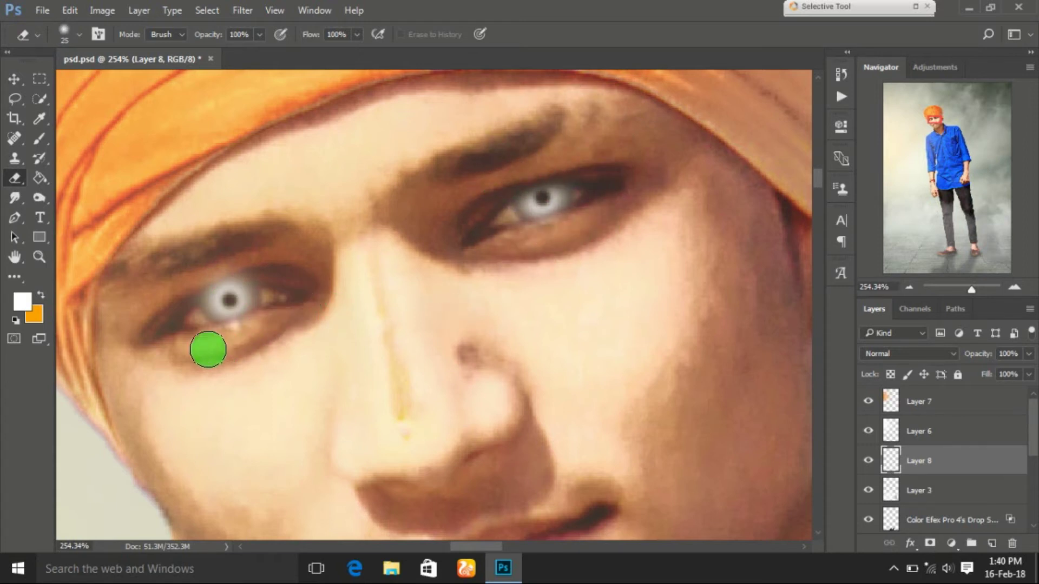
mouse_move(239, 264)
mouse_down()
mouse_move(209, 271)
mouse_move(281, 255)
mouse_move(233, 275)
mouse_up()
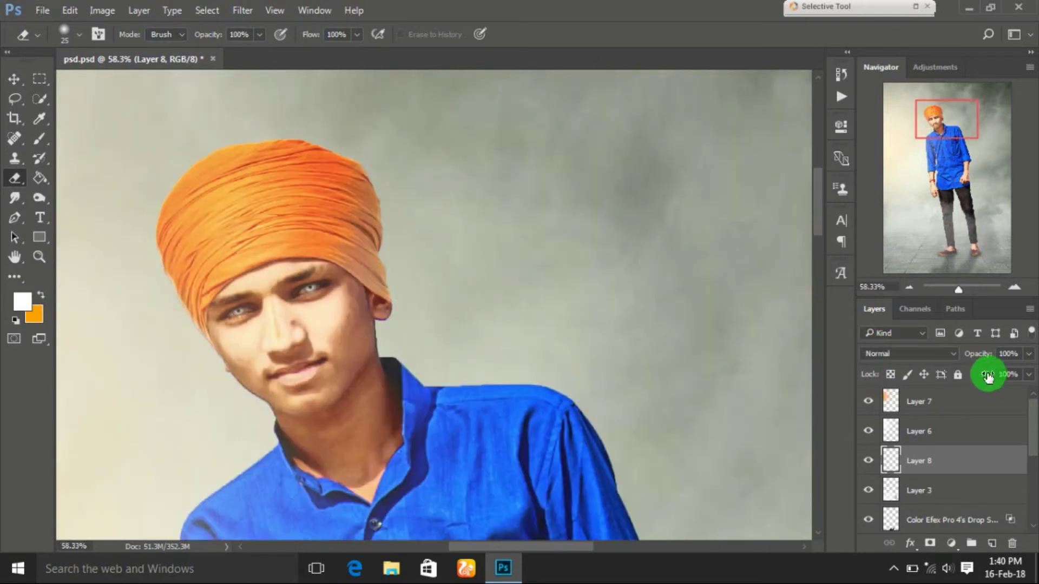
scroll(395, 325, down, 5)
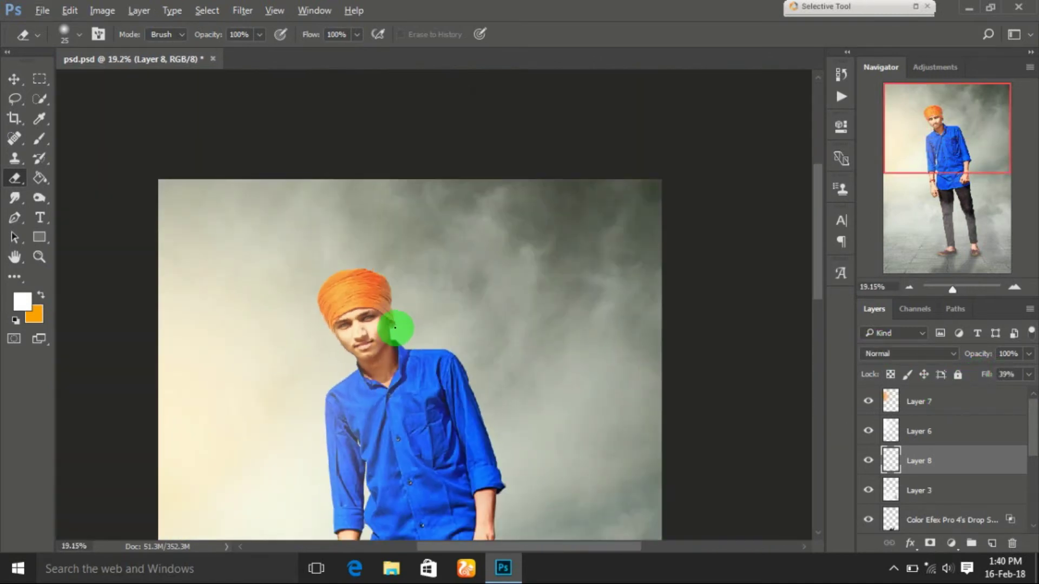
scroll(399, 325, down, 2)
scroll(400, 325, down, 2)
- Add a new layer above Layer 7 and fill it with solid black
click(962, 406)
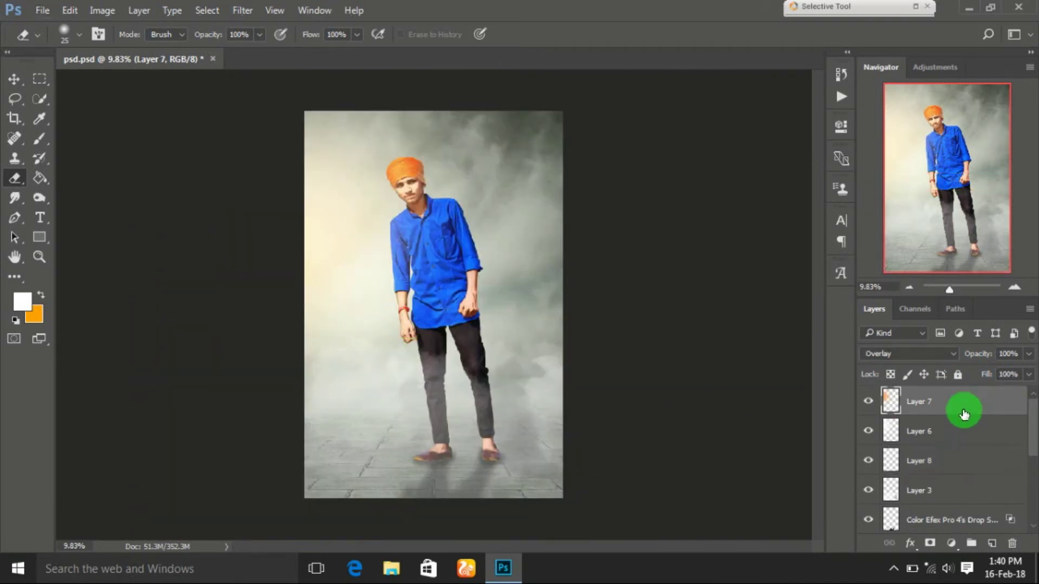
click(999, 549)
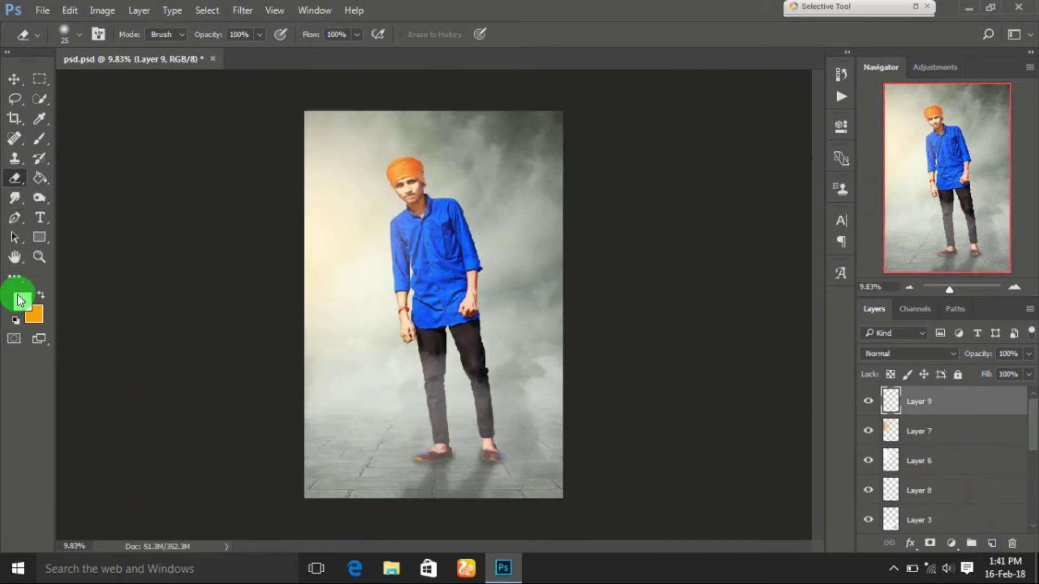
click(31, 306)
drag(579, 235, 541, 311)
click(883, 107)
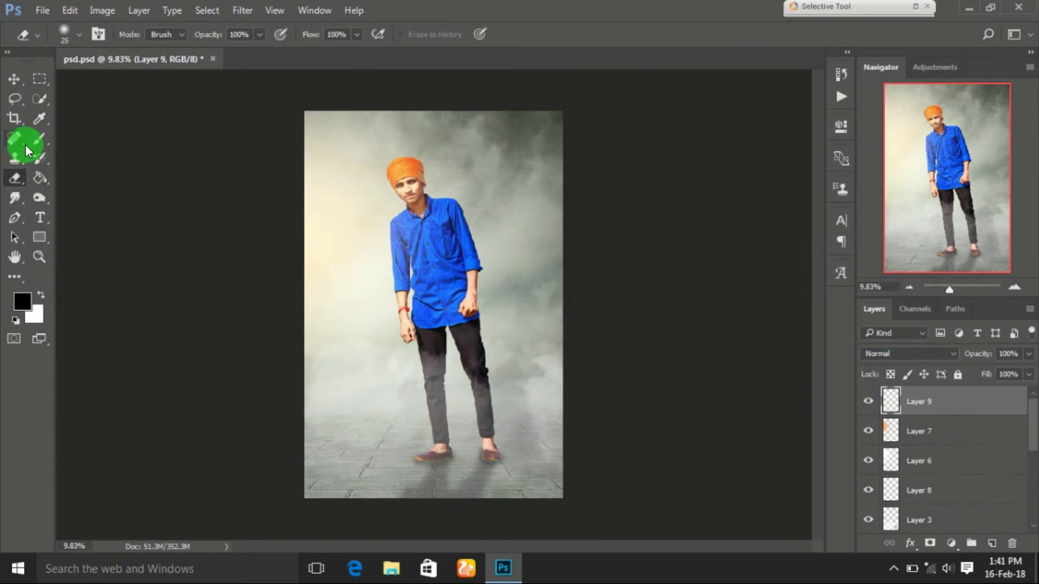
key(g)
key(alt+BackSpace)
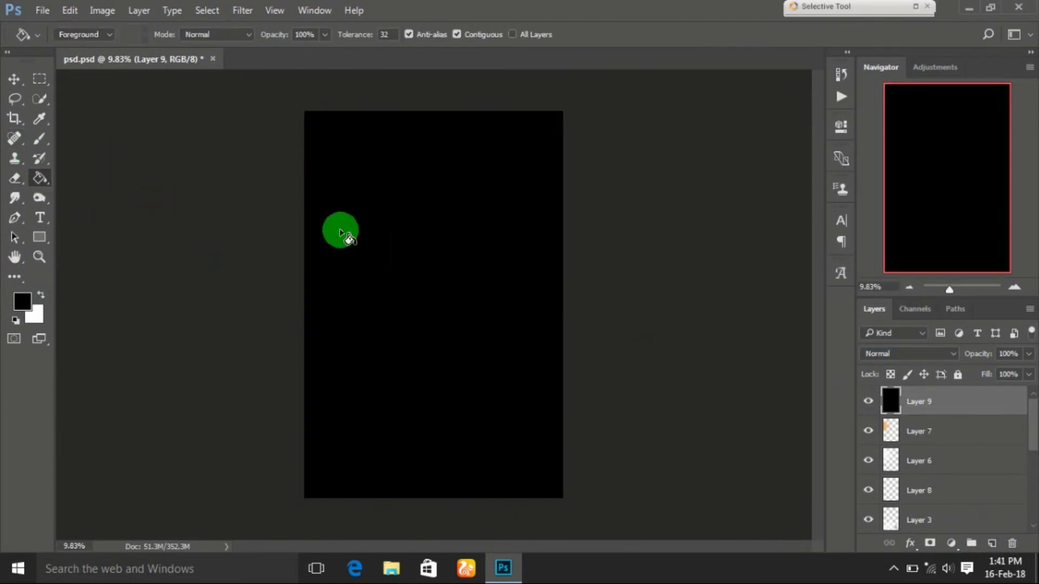
click(36, 140)
- Erase the black layer's centre with a huge soft eraser to reveal the man
key(bracketright)
key(bracketright)
key(bracketright)
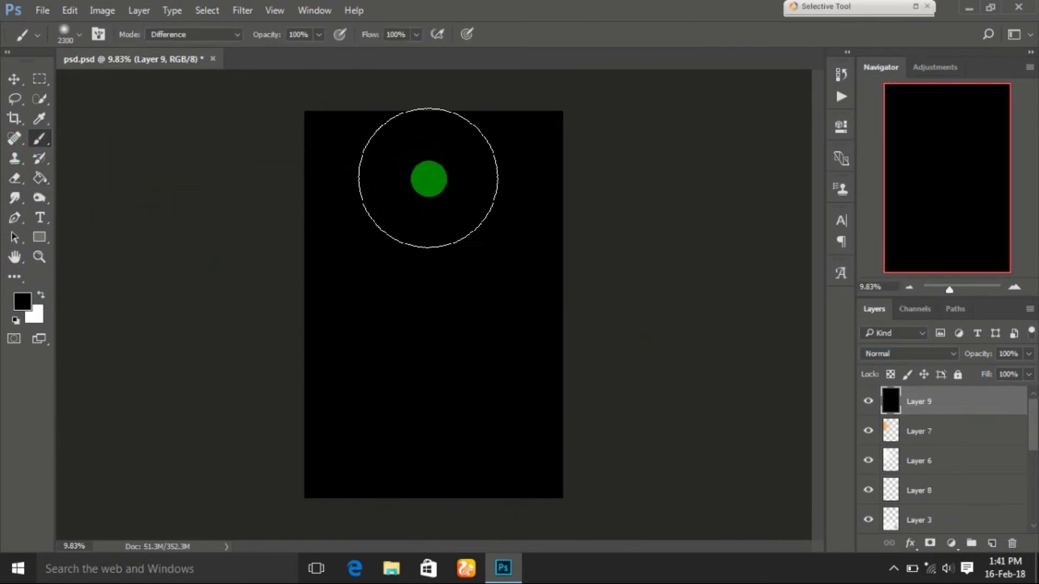
key(bracketright)
key(bracketright)
key(bracketright)
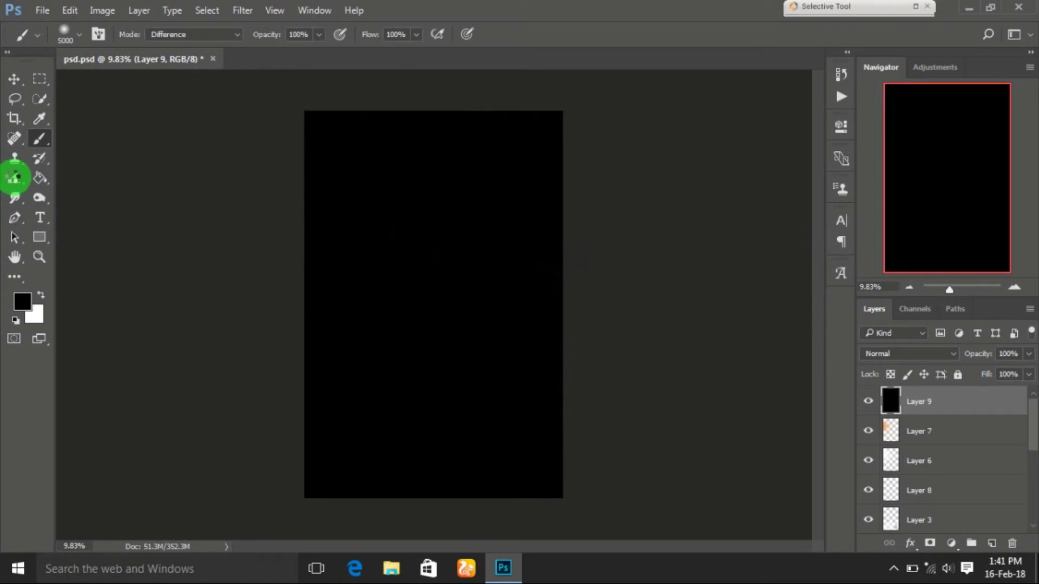
click(14, 177)
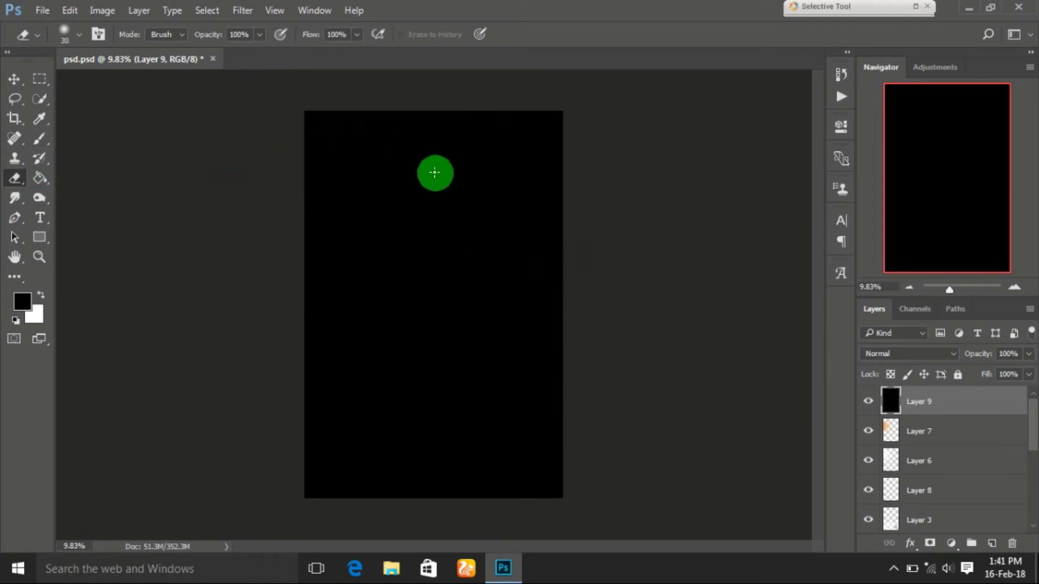
key(bracketright)
key(bracketright)
key(bracketright)
key(bracketright)
key(bracketright)
key(bracketright)
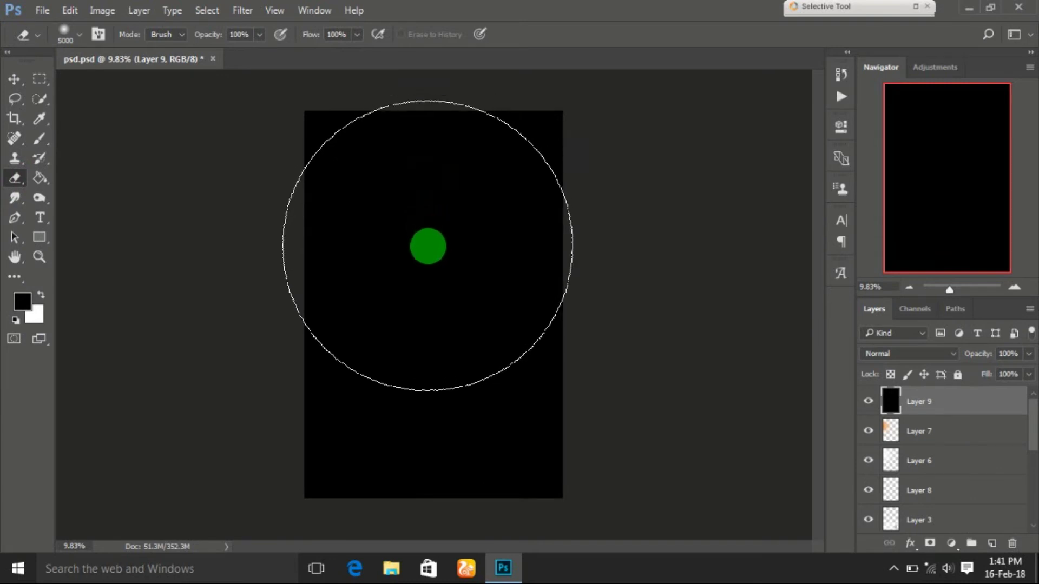
key(bracketright)
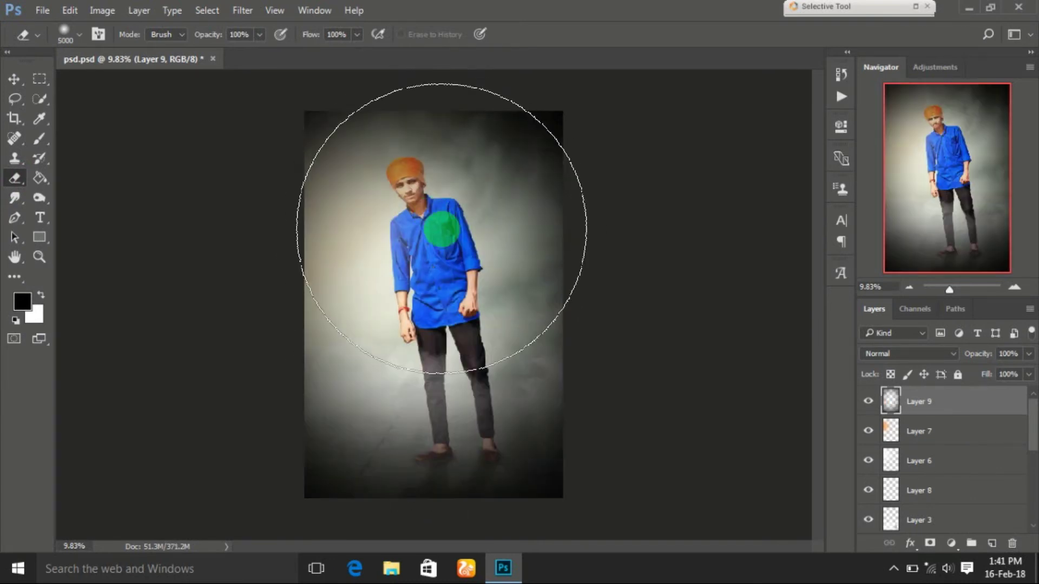
drag(431, 215, 438, 227)
drag(996, 386, 979, 379)
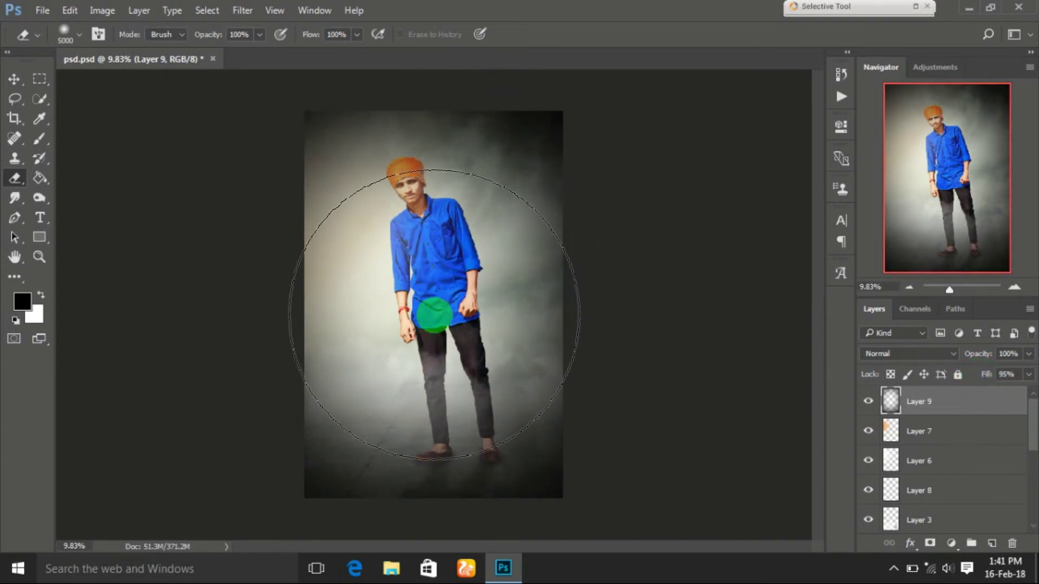
mouse_move(715, 355)
mouse_down()
mouse_move(187, 183)
mouse_move(530, 286)
mouse_up()
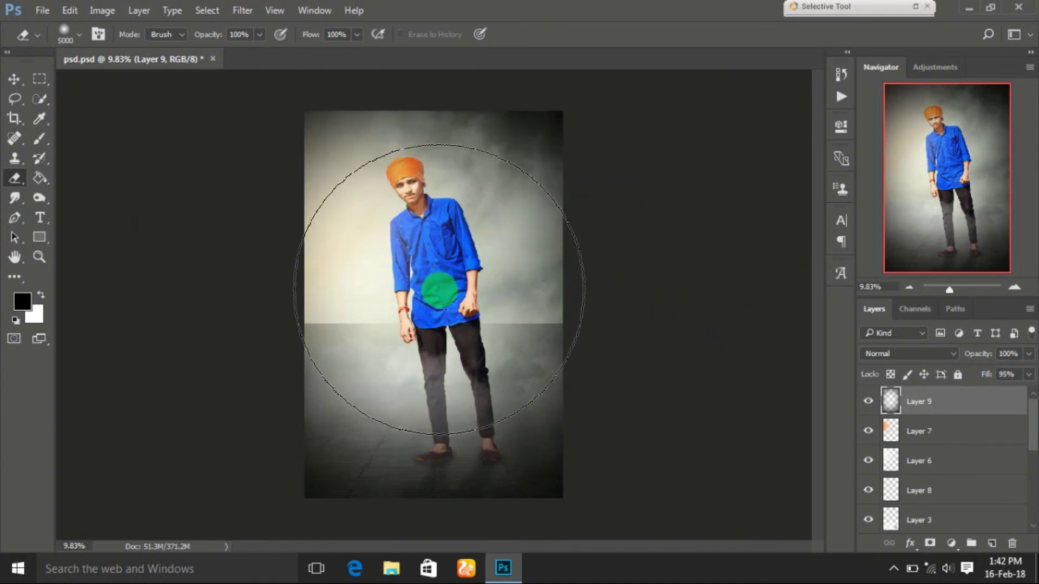
click(434, 290)
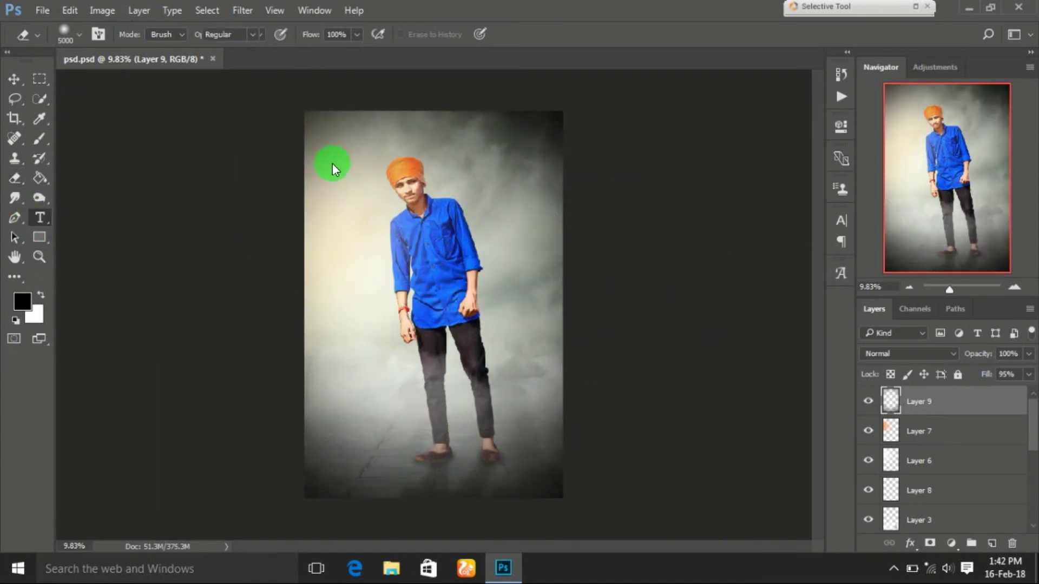
- Type the white 'Aarya' title and scale it to about 490% across the image top
click(41, 301)
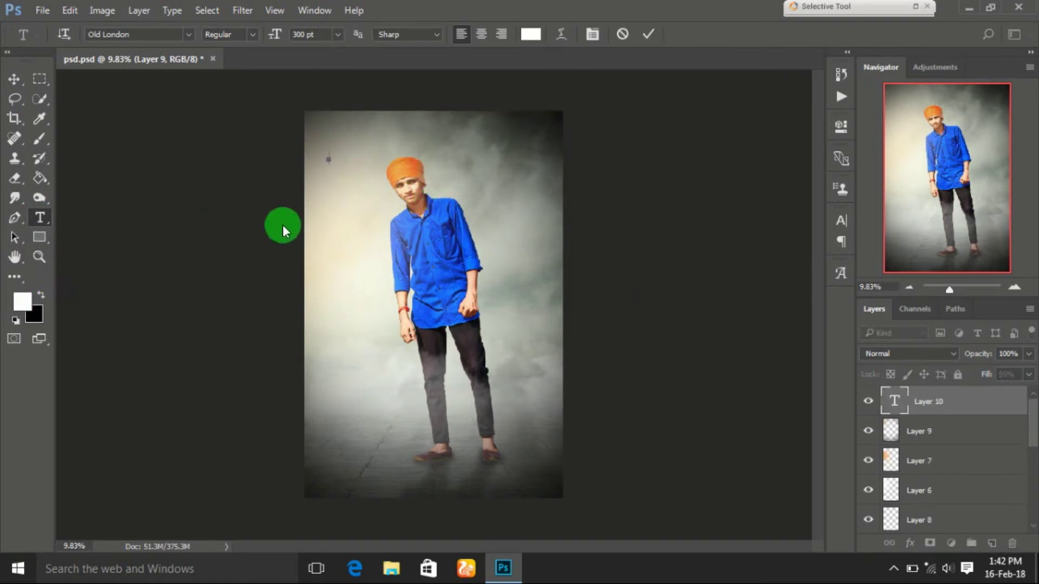
text(Aar)
text(ya)
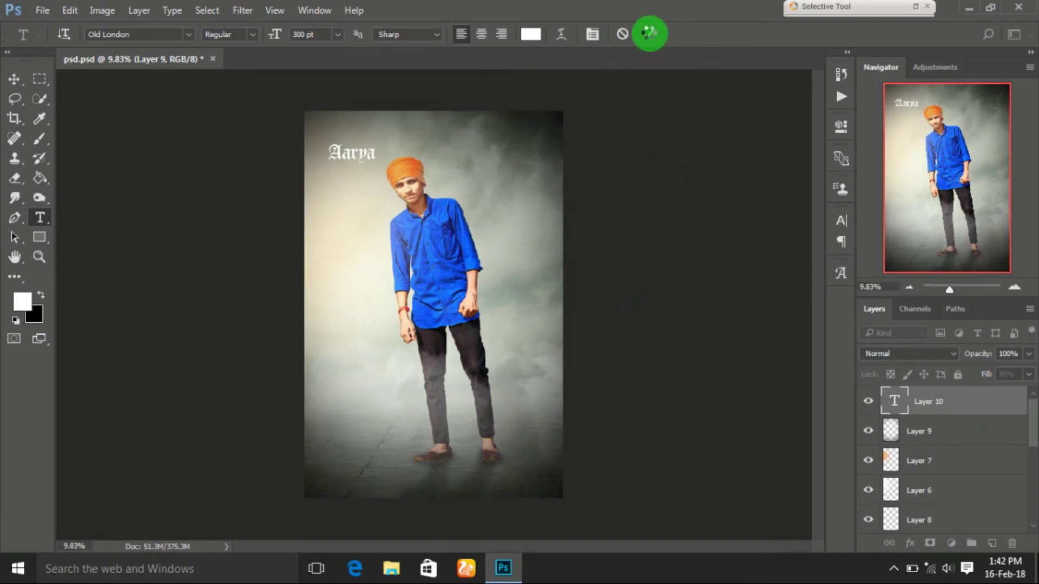
click(648, 36)
key(ctrl+t)
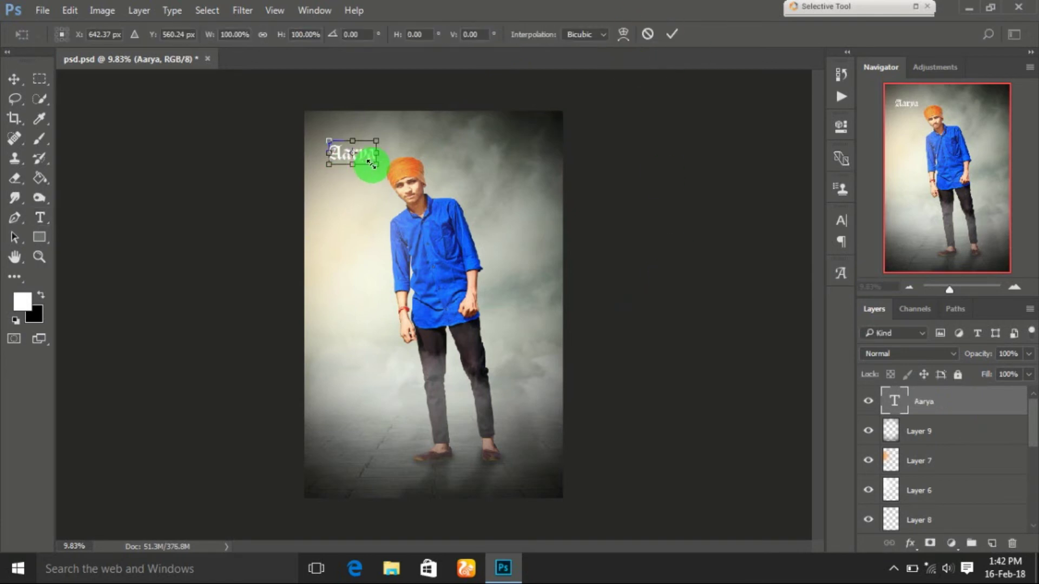
mouse_move(384, 173)
mouse_down()
mouse_move(465, 197)
mouse_move(485, 181)
mouse_up()
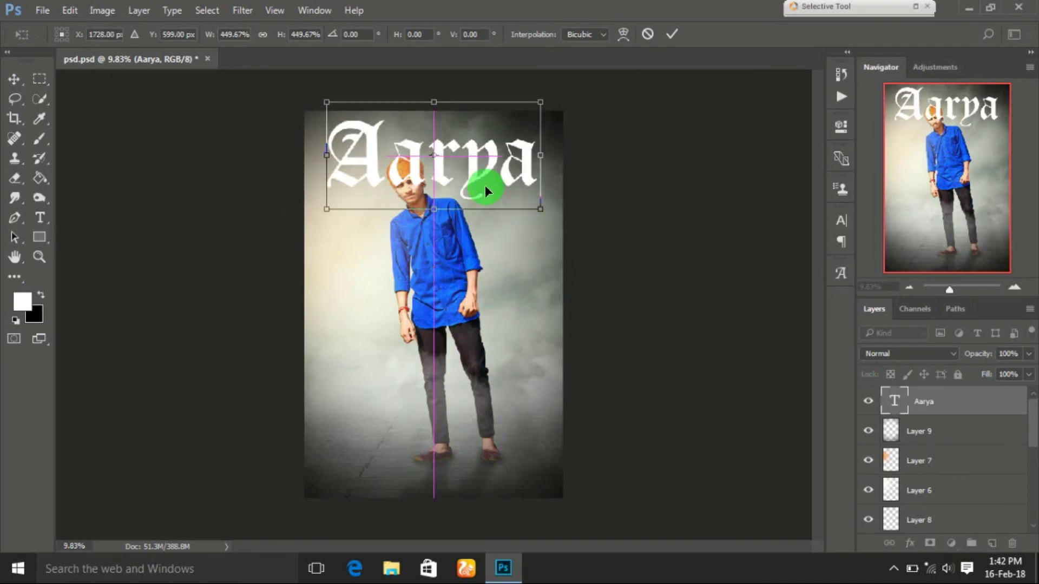
drag(485, 182, 485, 185)
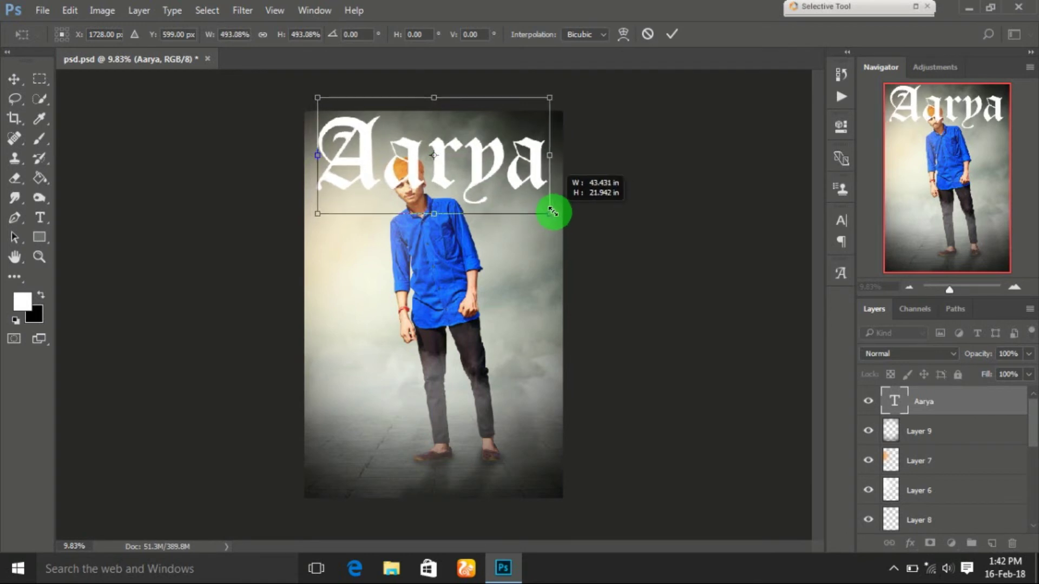
drag(541, 210, 550, 220)
drag(516, 174, 515, 177)
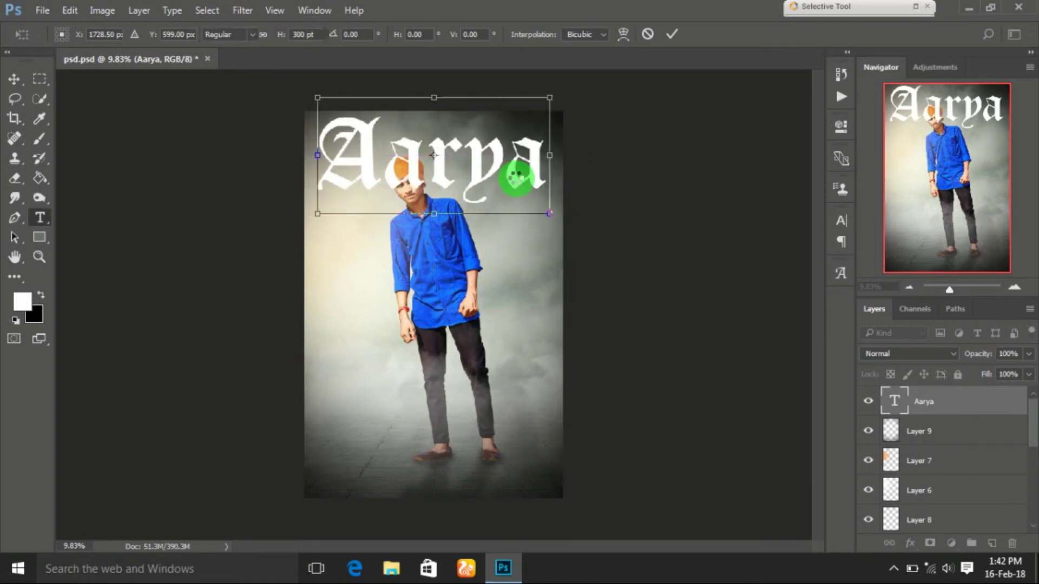
key(Return)
drag(901, 390, 996, 409)
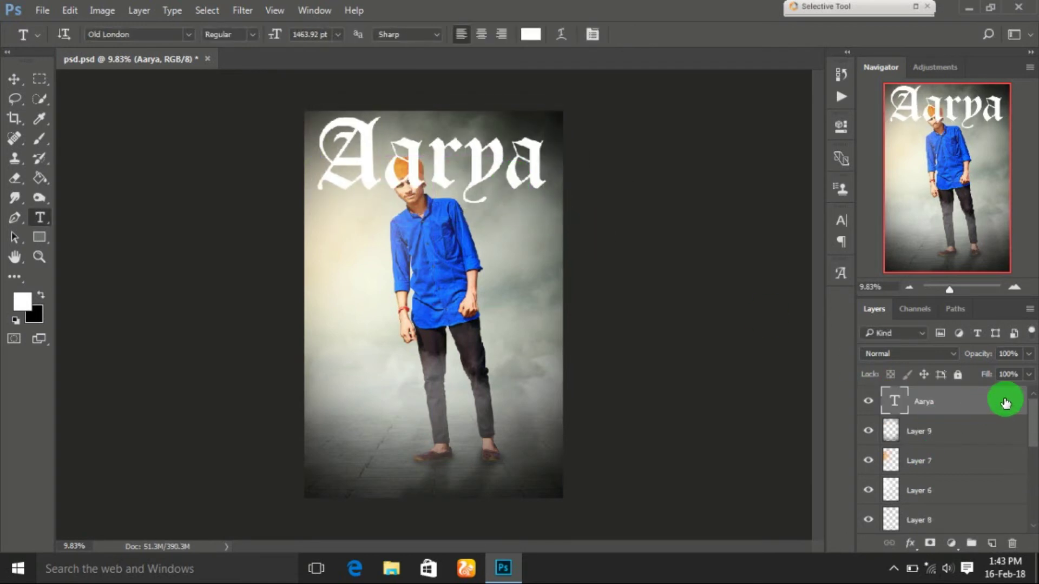
- Add a drop shadow to the Aarya title and load the man's outline as a selection
double_click(1006, 403)
click(449, 360)
click(948, 102)
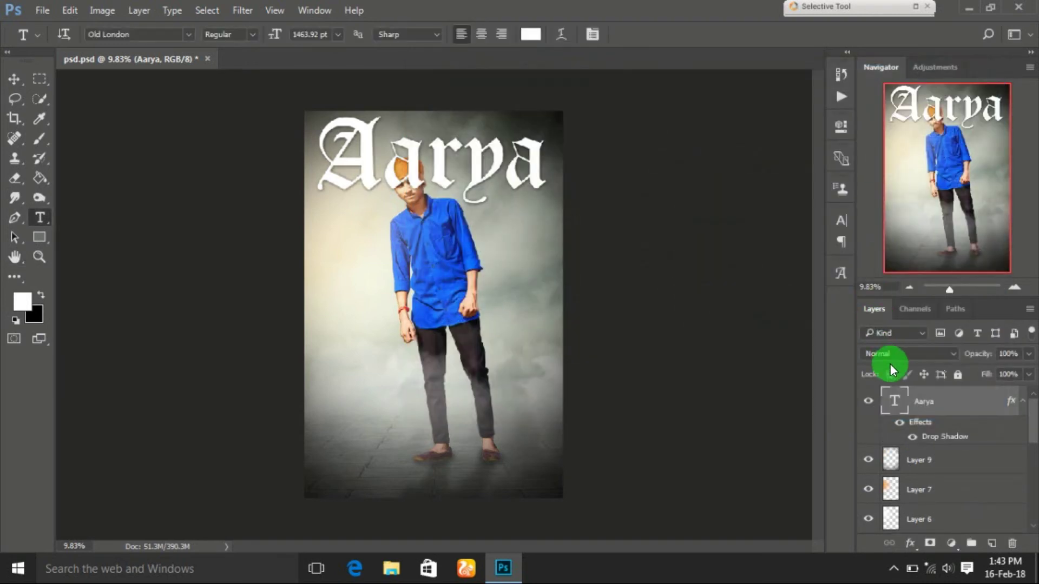
scroll(890, 391, down, 3)
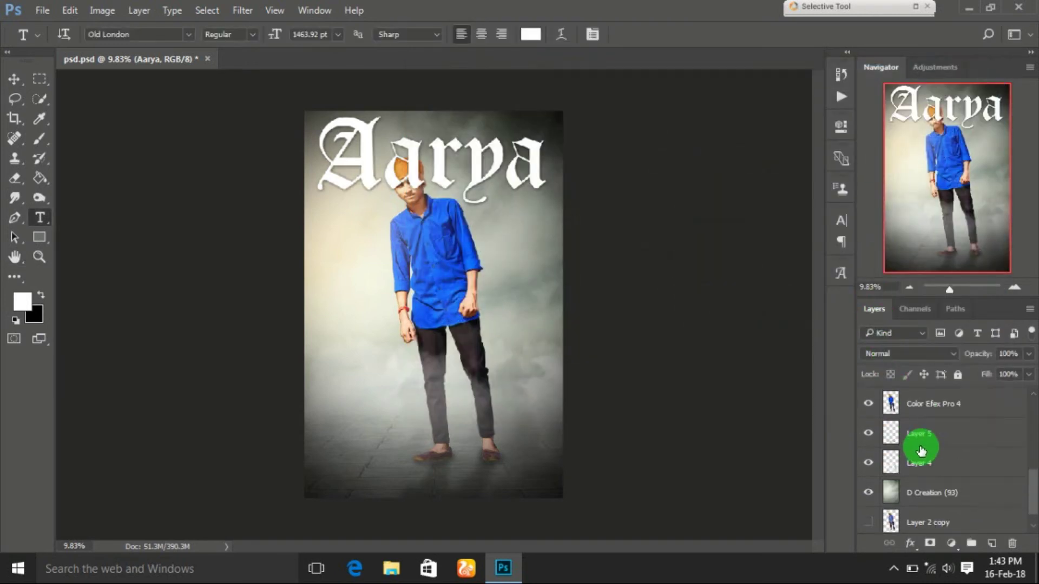
click(925, 458)
- Rasterize the Aarya title and erase its letters over the man's head
scroll(940, 419, up, 3)
click(940, 419)
scroll(939, 417, down, 3)
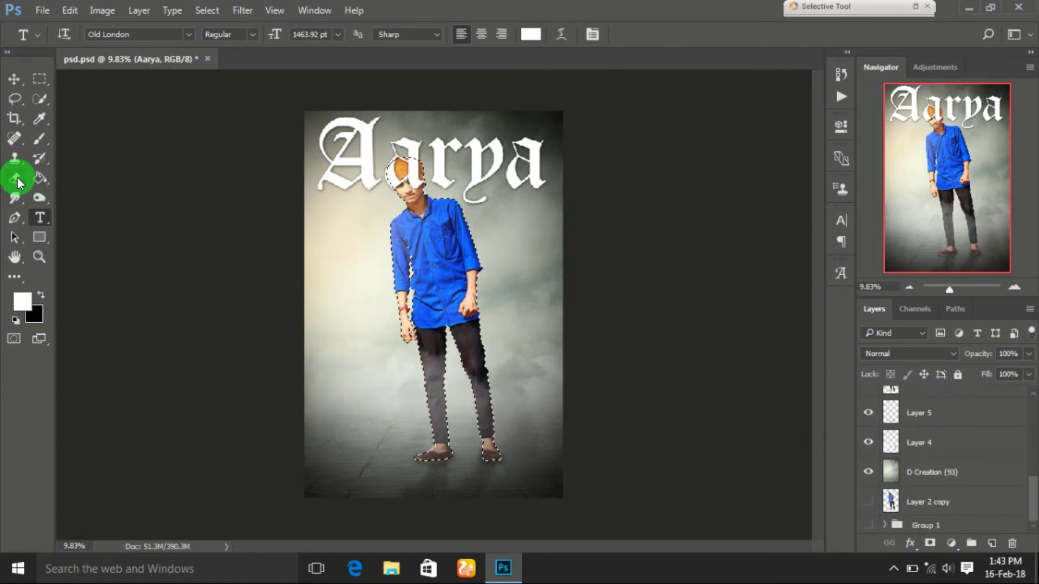
click(14, 178)
click(408, 169)
click(486, 230)
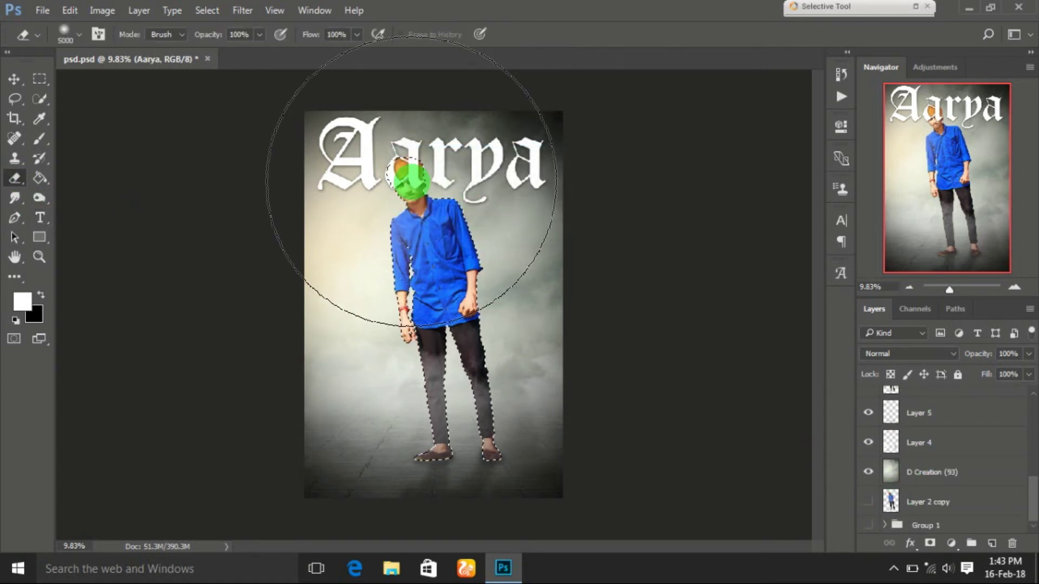
click(412, 181)
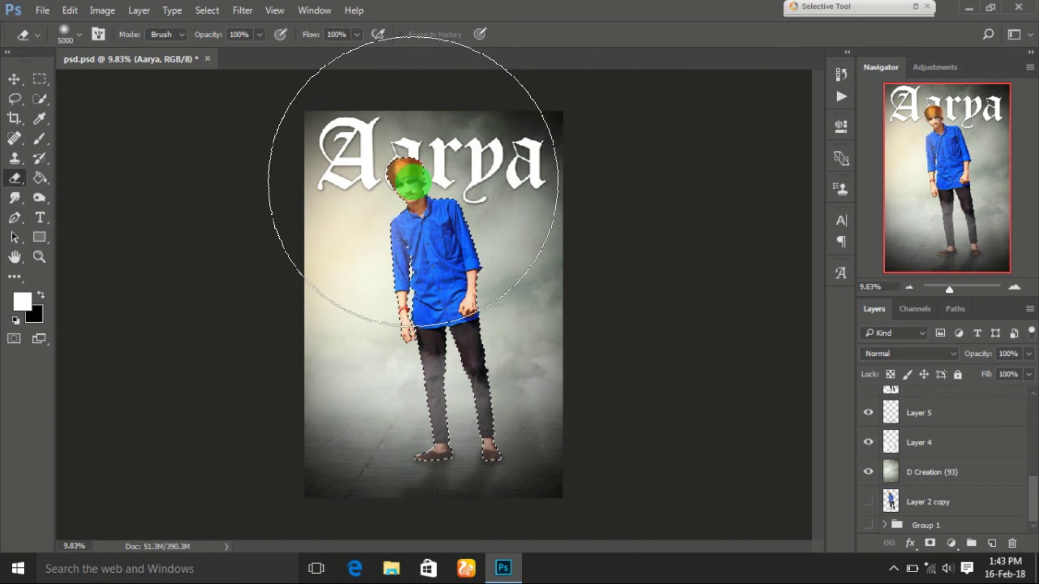
- Split the drop shadow onto its own layer, erase it over the turban, and deselect
scroll(866, 411, up, 5)
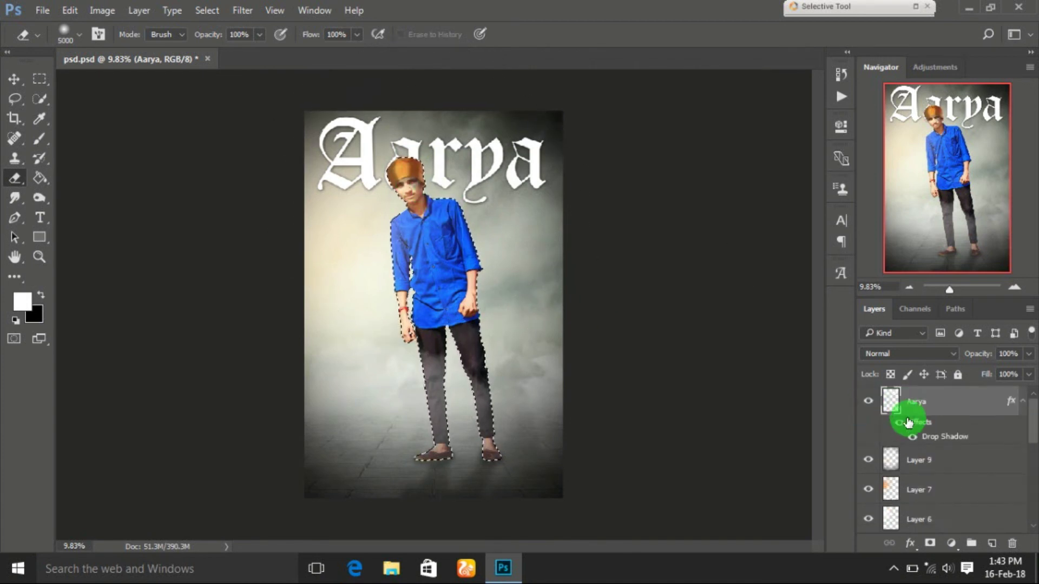
right_click(941, 436)
click(941, 394)
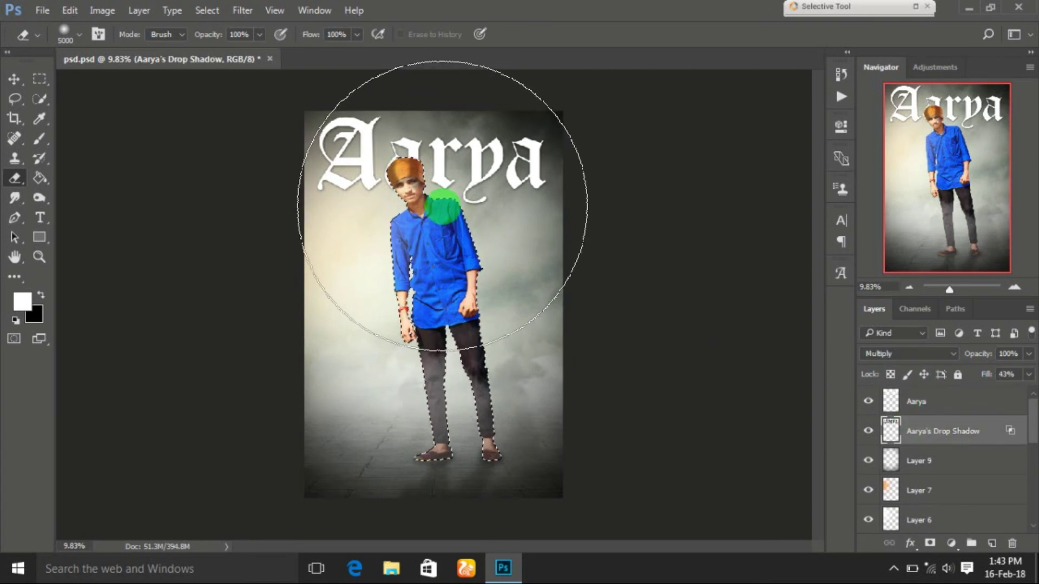
mouse_move(448, 210)
mouse_down()
mouse_move(403, 180)
mouse_move(433, 211)
mouse_move(170, 119)
mouse_move(15, 88)
mouse_move(16, 64)
mouse_move(61, 74)
mouse_up()
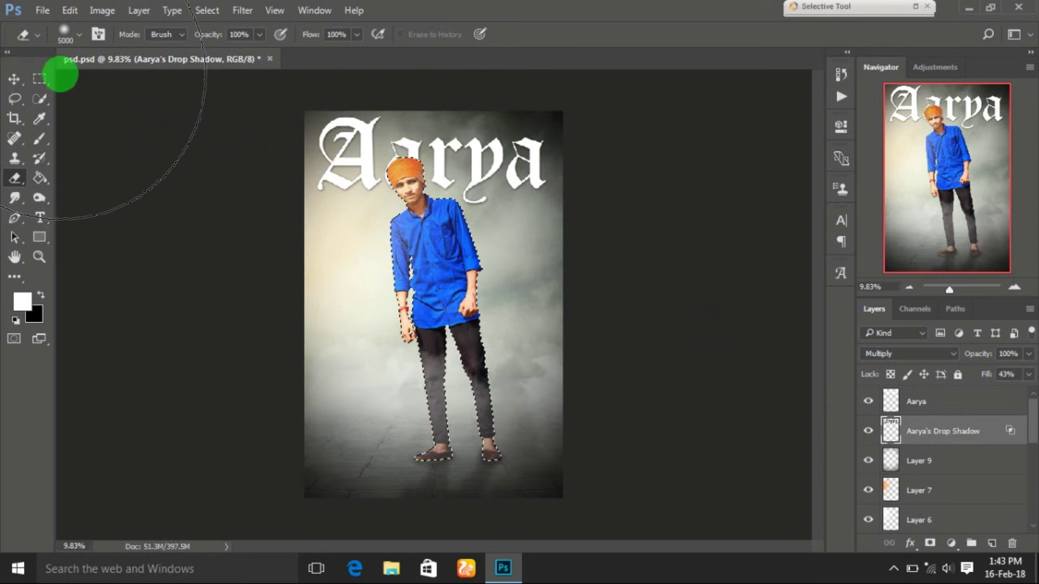
key(ctrl+d)
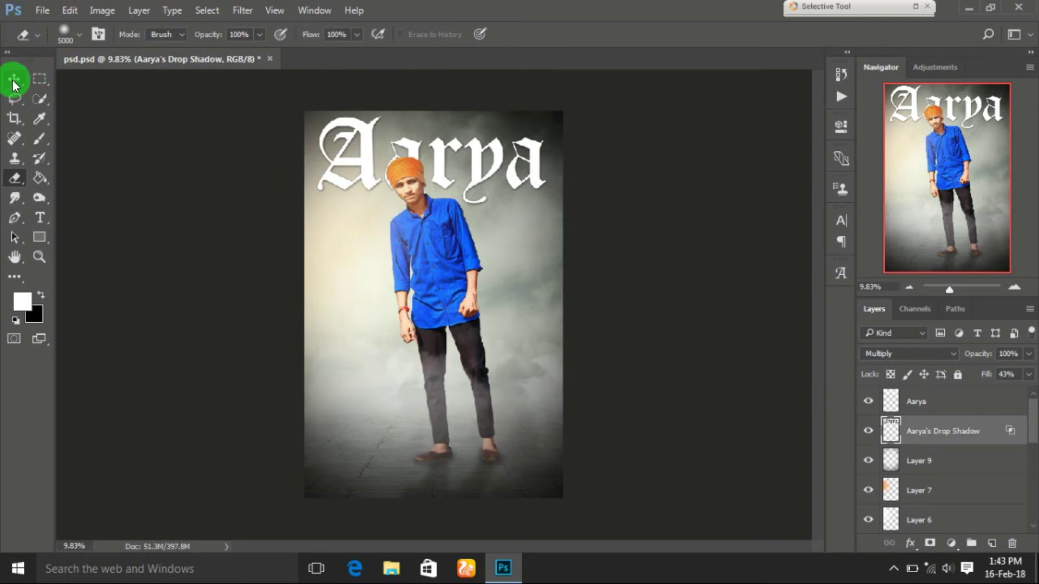
- Choose the Smudge tool and make the Color Efex Pro 4 layer active
click(15, 84)
click(15, 197)
scroll(417, 162, up, 3)
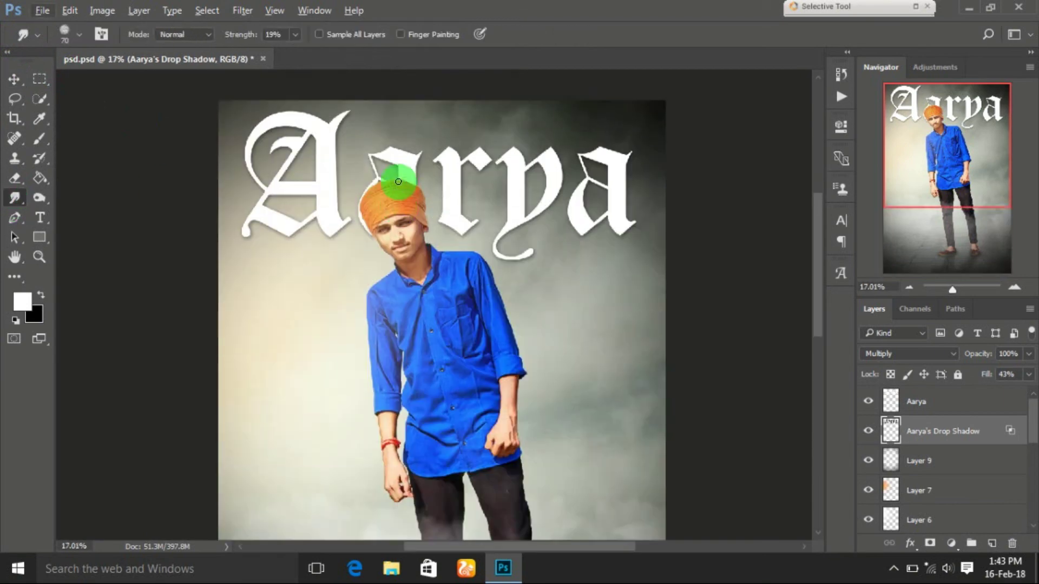
scroll(413, 224, down, 2)
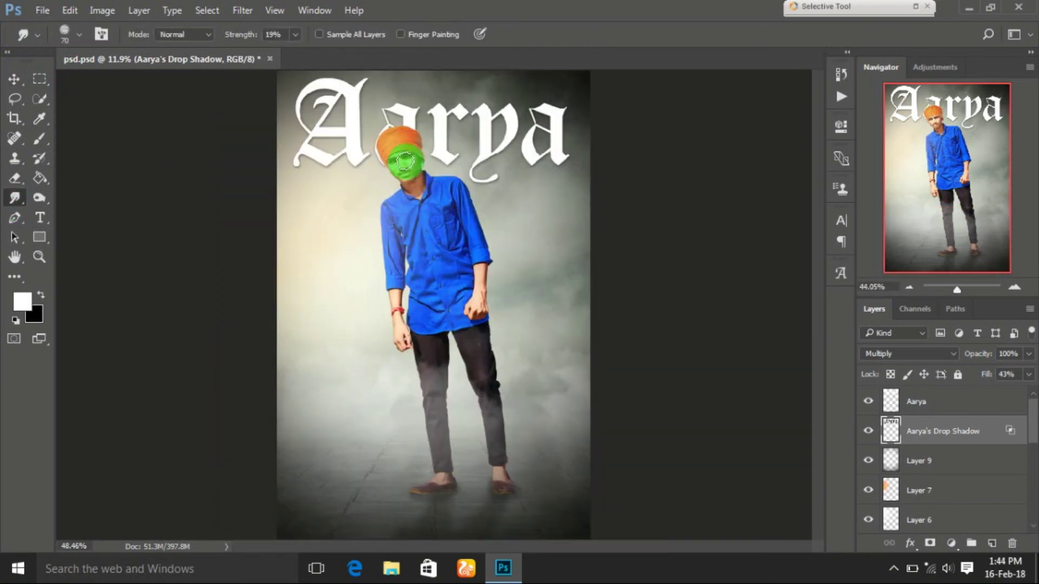
scroll(405, 161, up, 5)
scroll(420, 139, up, 3)
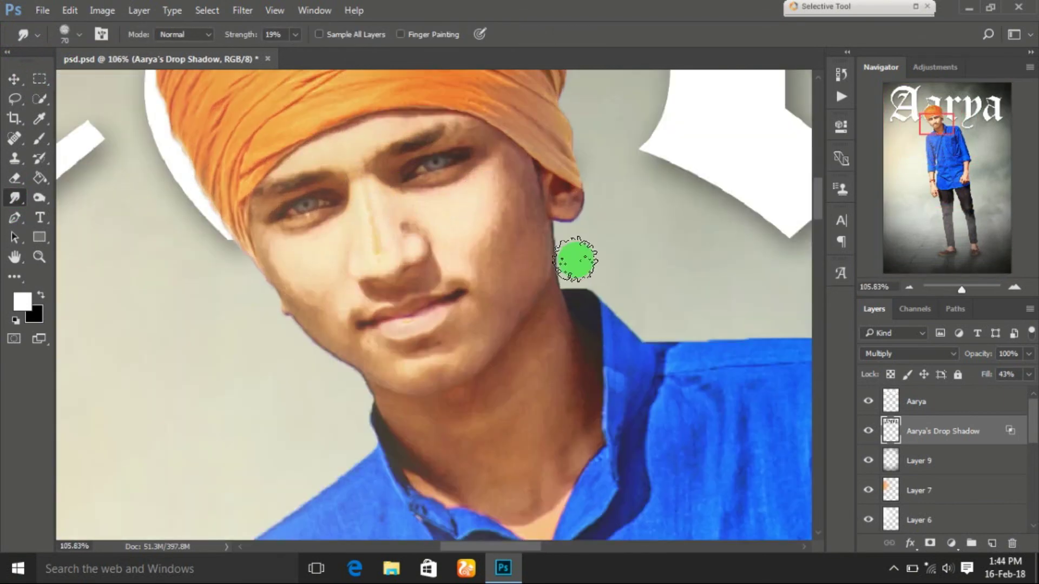
scroll(955, 441, down, 5)
click(931, 402)
- Smudge the edges of the face, neck, hands and shoes at 19% strength, then fit the poster in view
scroll(342, 198, up, 2)
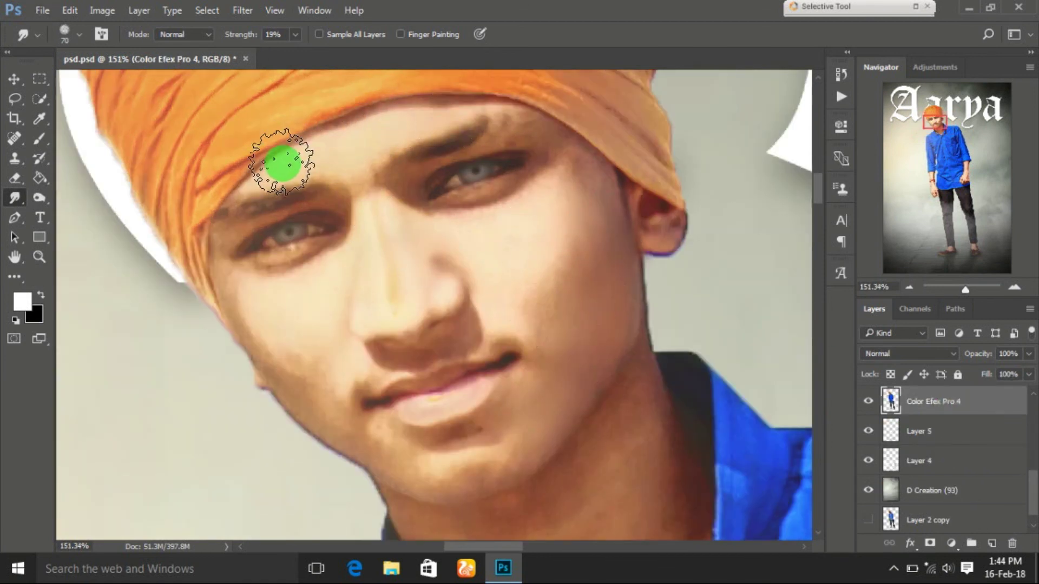
scroll(541, 281, down, 3)
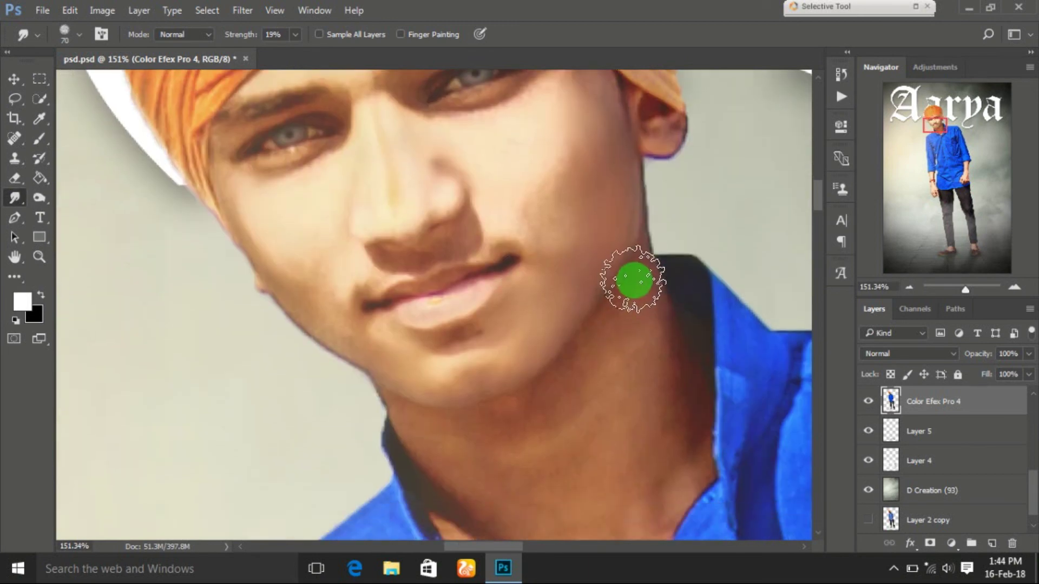
scroll(633, 280, down, 2)
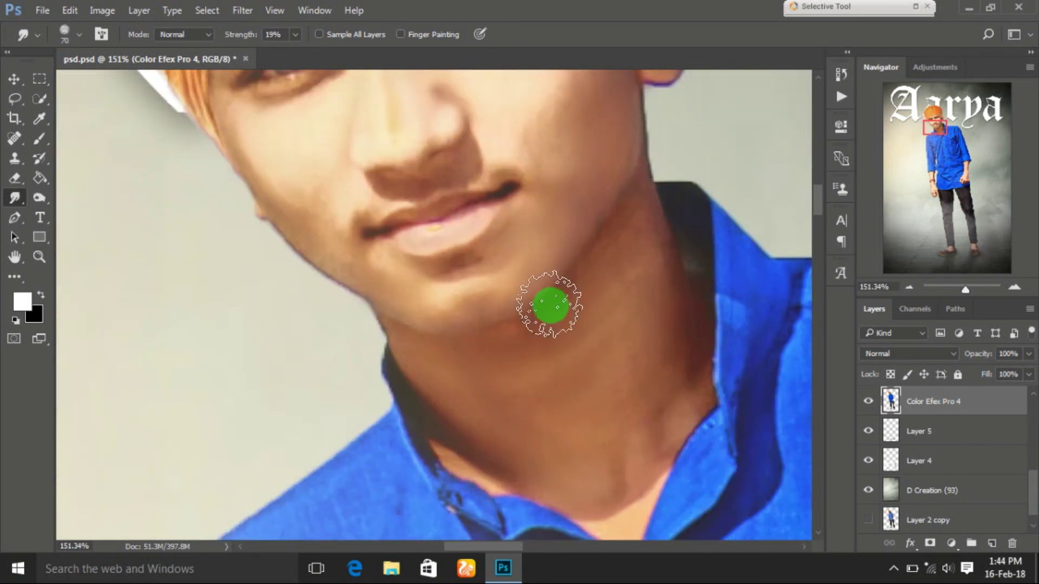
scroll(626, 433, down, 5)
scroll(577, 297, down, 5)
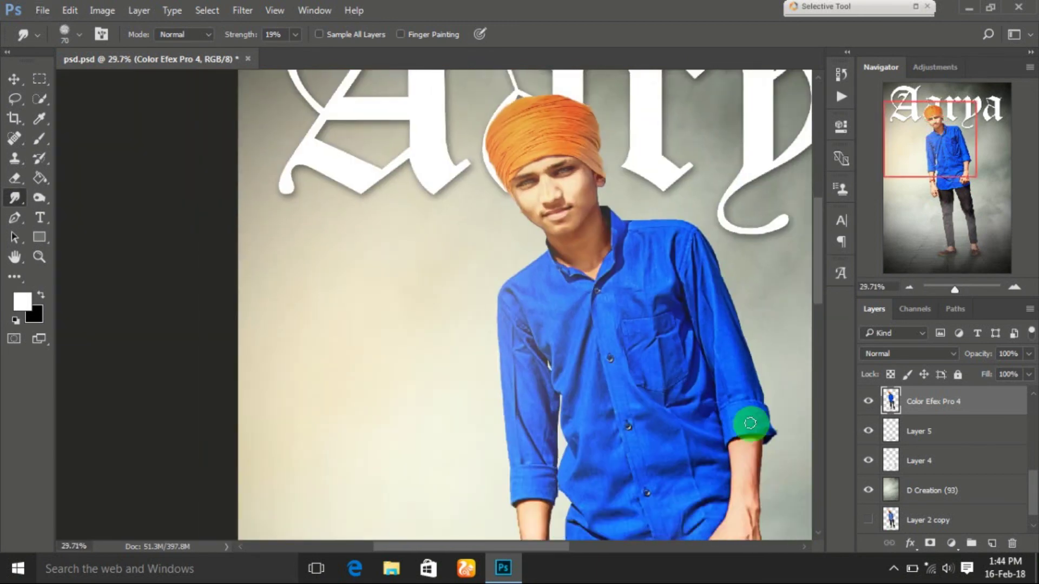
scroll(750, 422, up, 2)
scroll(747, 419, up, 2)
scroll(765, 359, down, 2)
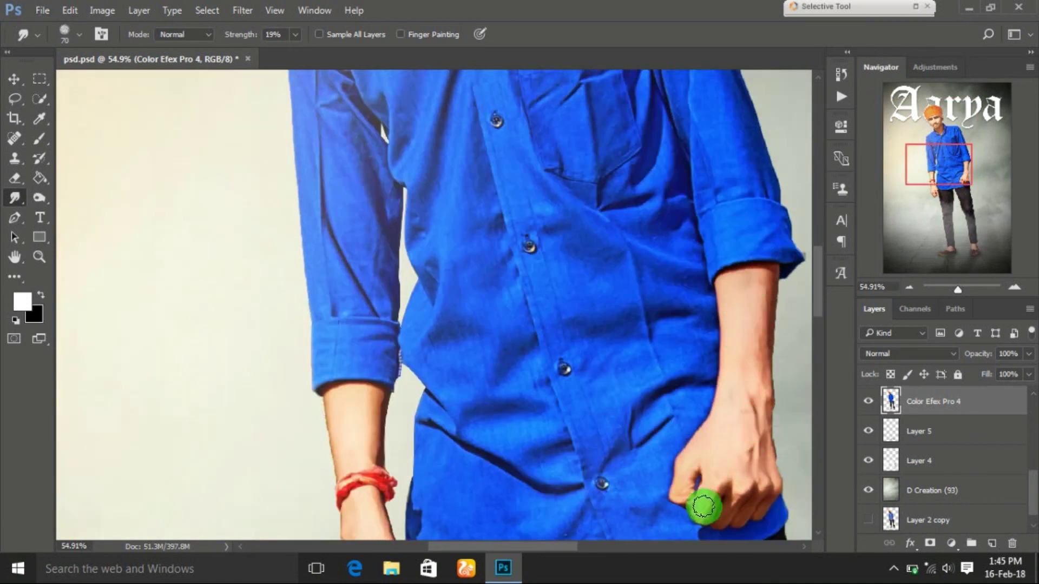
scroll(346, 395, down, 1)
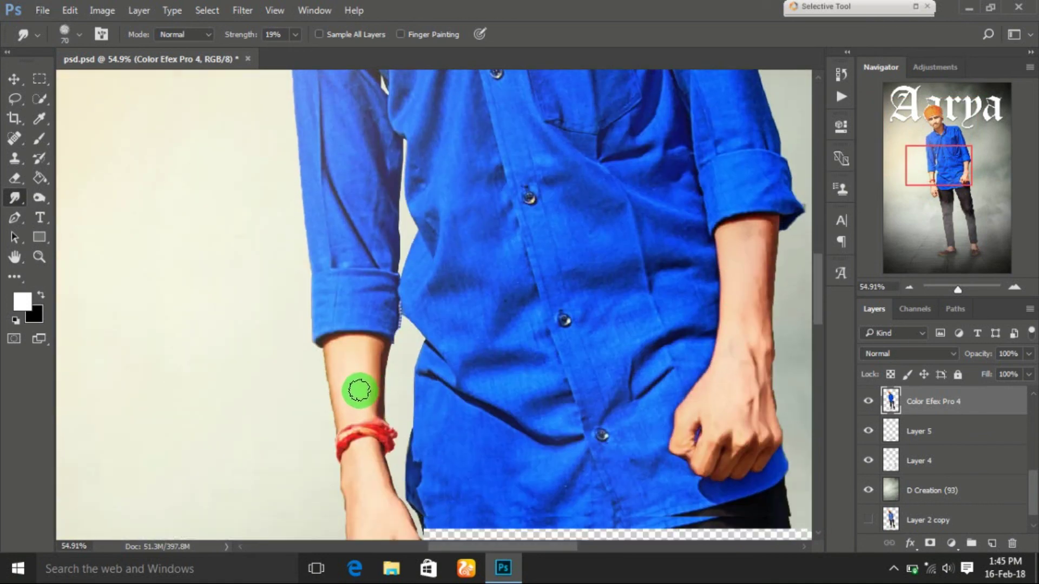
scroll(359, 352, down, 2)
scroll(361, 260, down, 2)
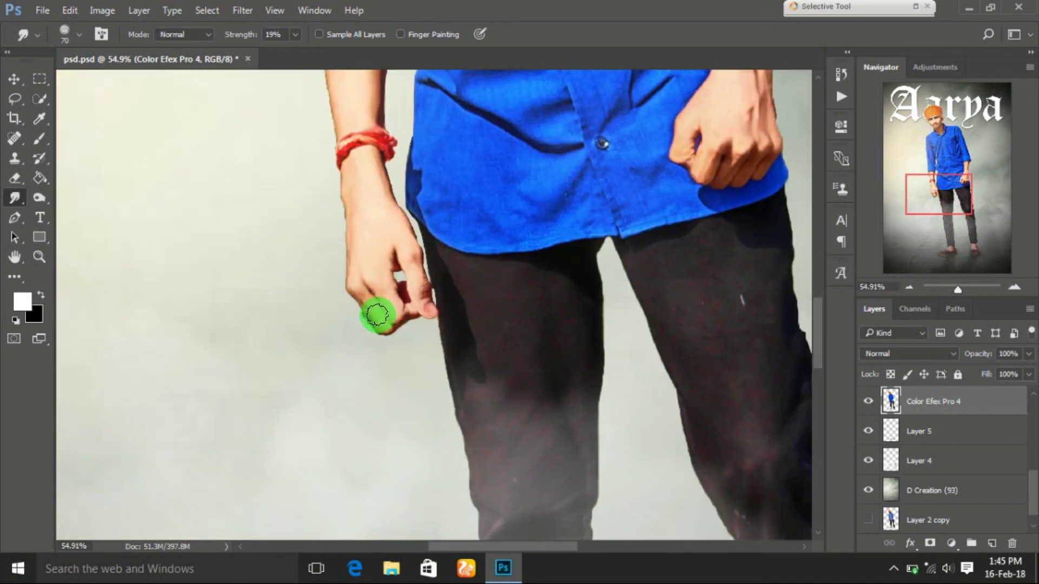
scroll(515, 290, down, 2)
scroll(554, 410, down, 3)
scroll(650, 379, down, 1)
scroll(649, 379, right, 3)
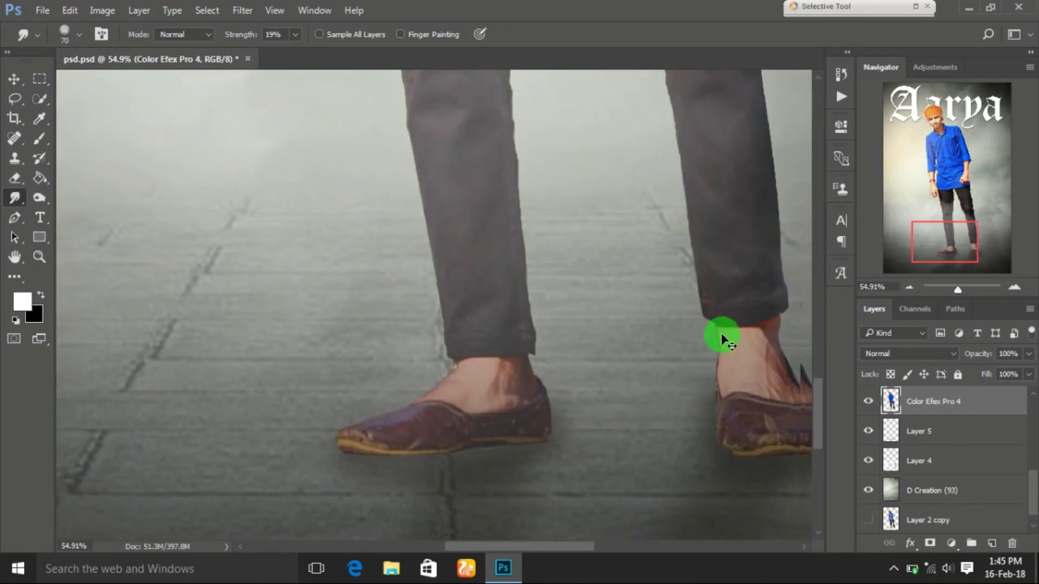
key(ctrl+0)
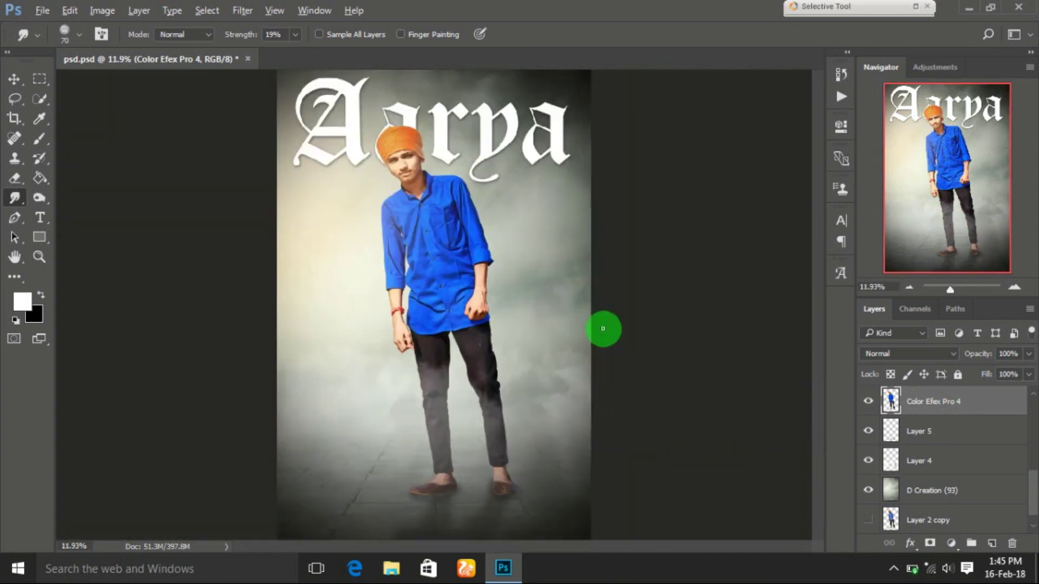
scroll(537, 311, up, 1)
scroll(511, 274, down, 1)
- Place the logo file '2' from the 1 D Creation logo folder at the poster's bottom
click(43, 11)
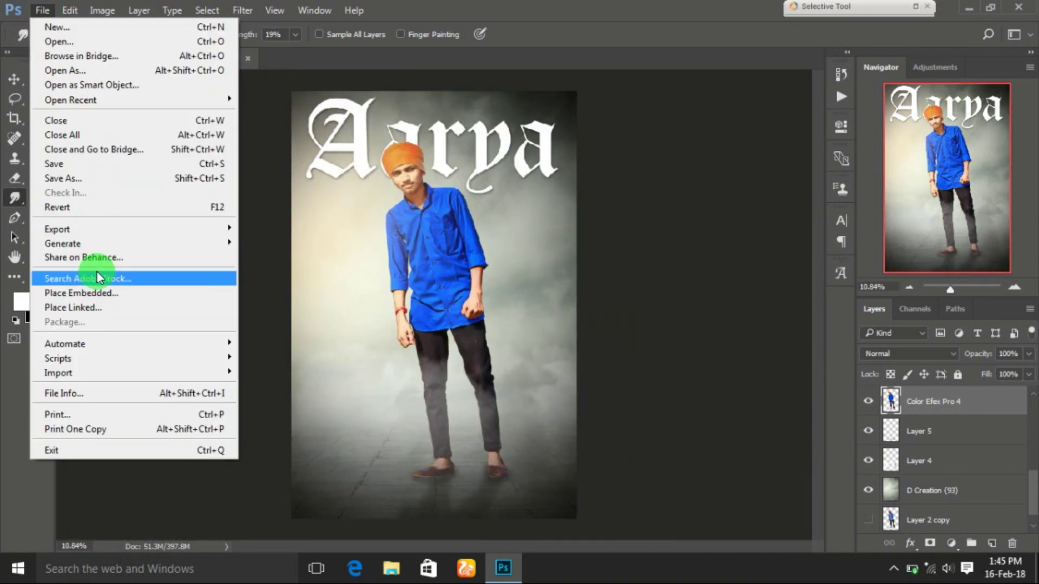
key(Escape)
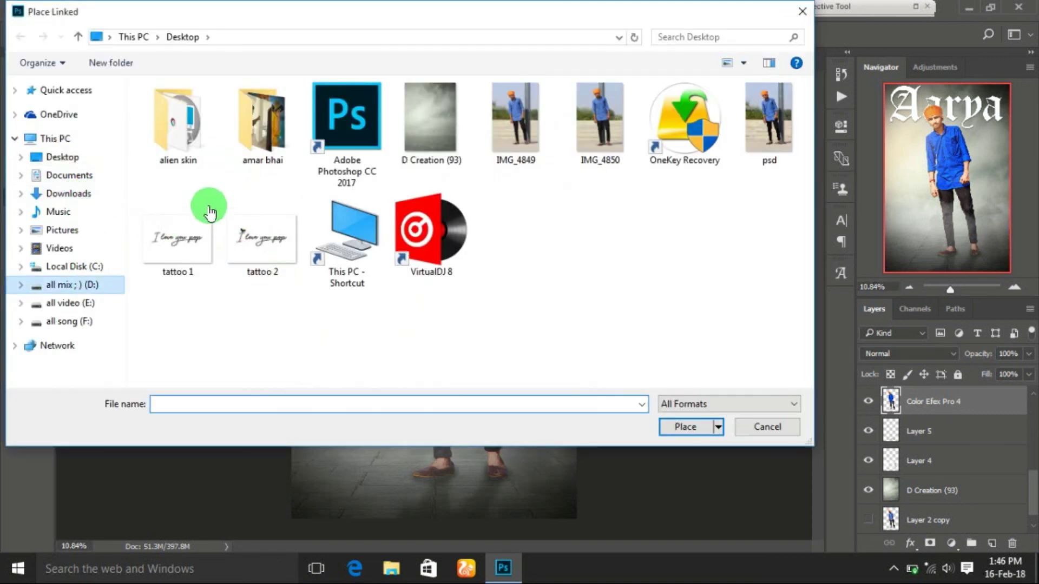
click(108, 283)
double_click(259, 136)
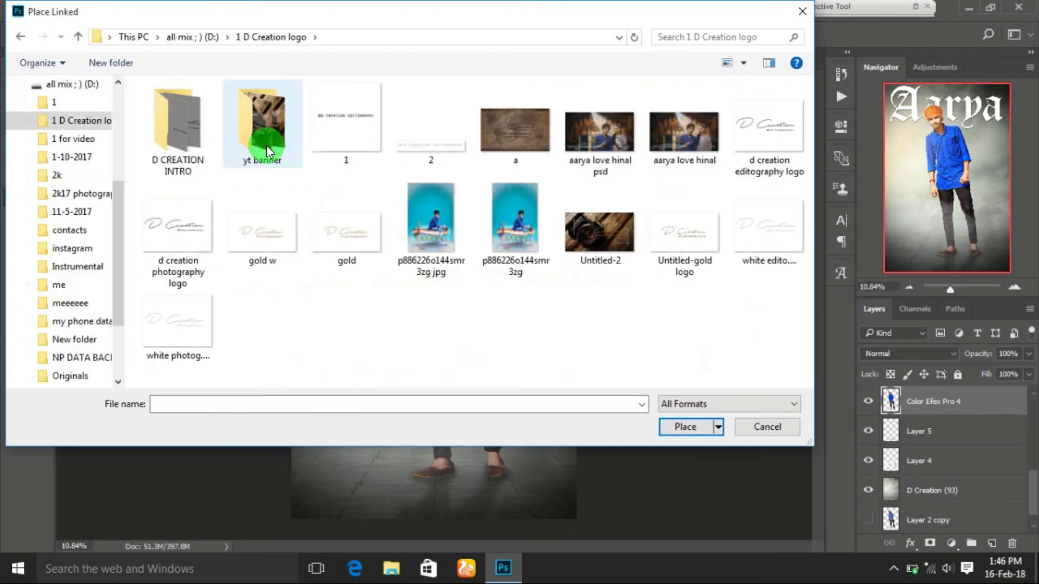
click(429, 144)
double_click(412, 245)
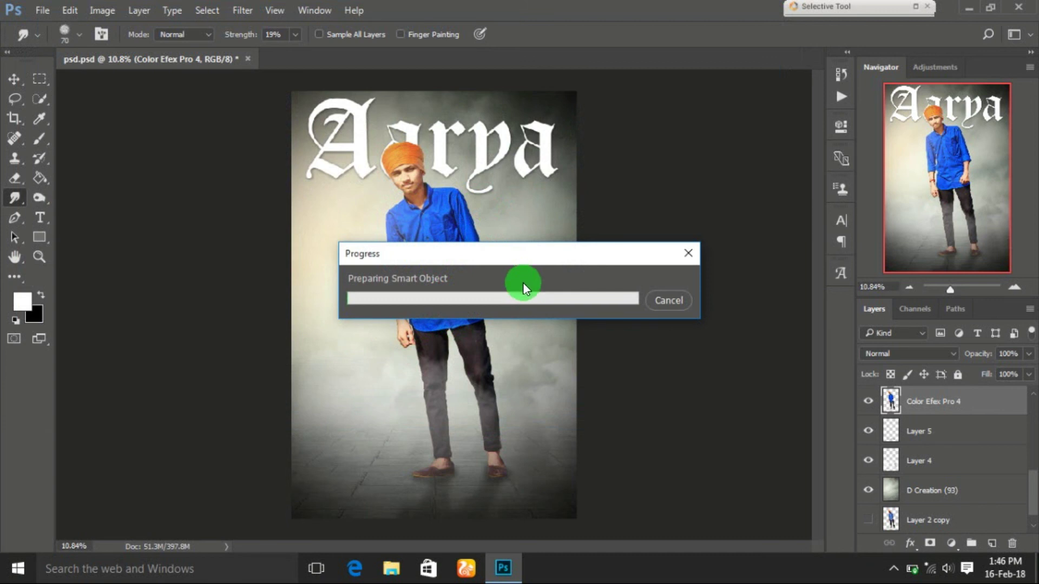
drag(530, 304, 533, 496)
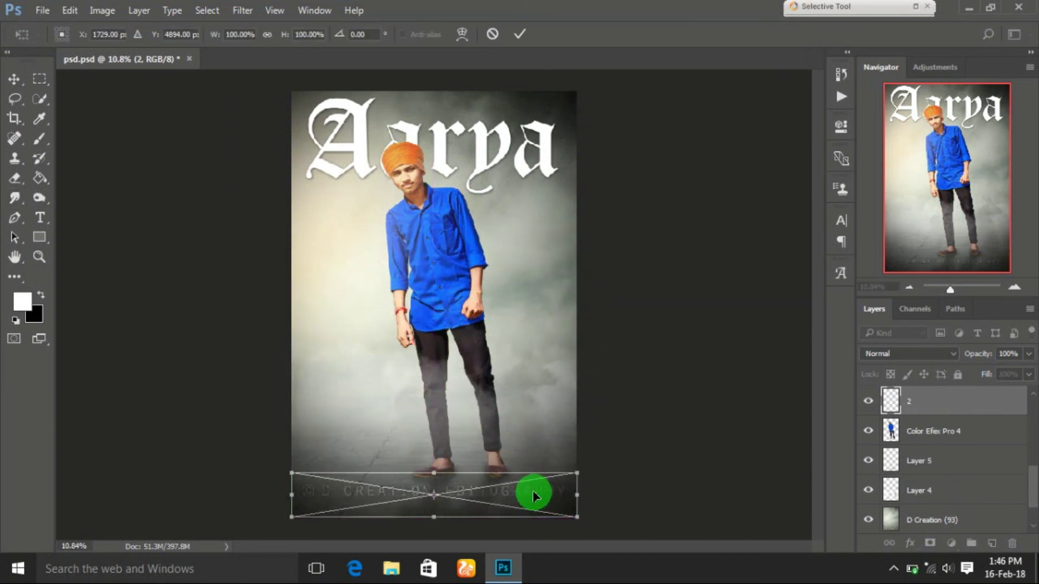
key(Return)
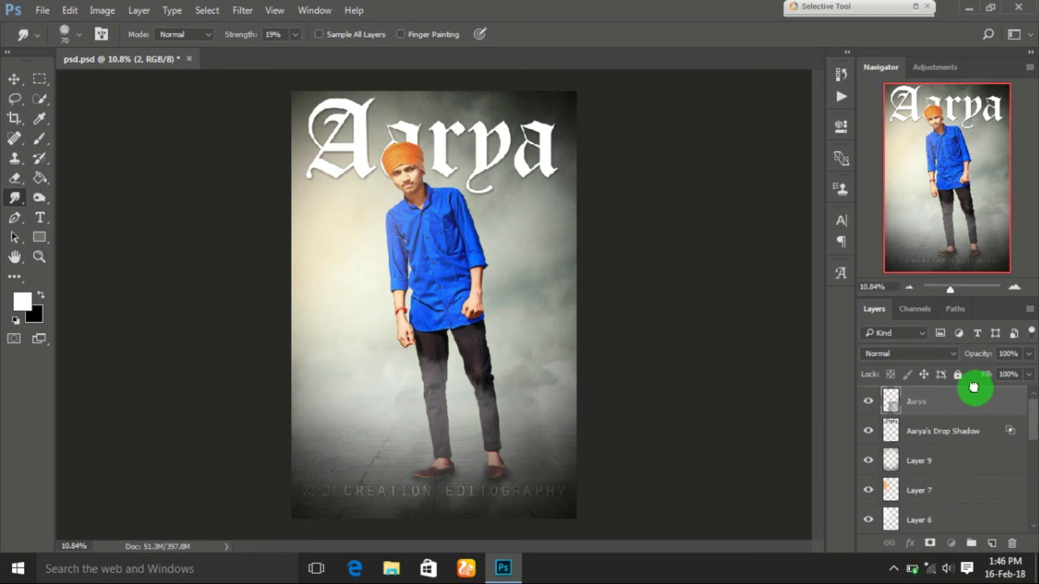
- Move the logo layer to the top, nudge it lower, and save the poster as JPEG '01'
drag(974, 388, 963, 394)
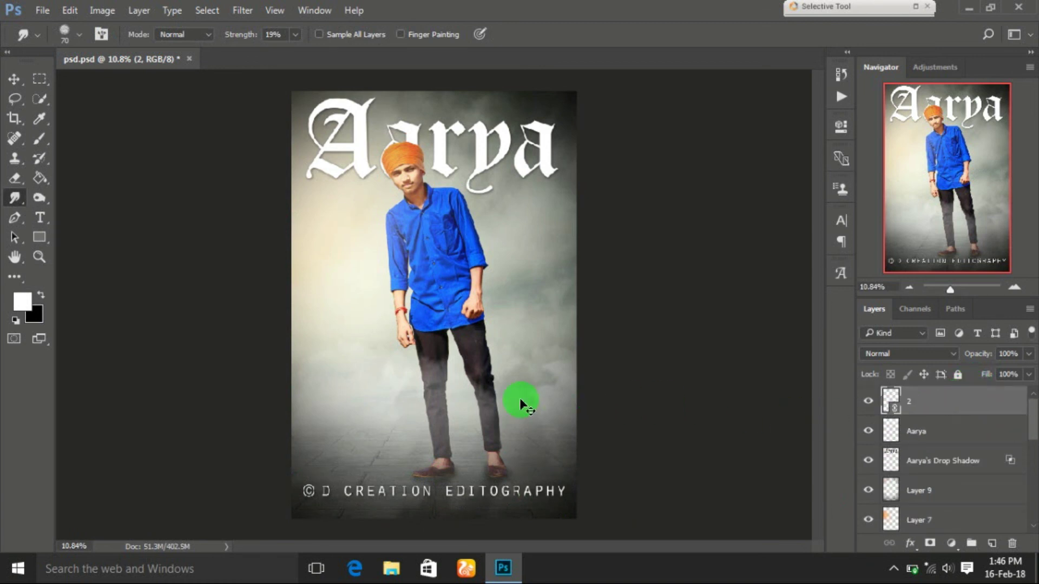
key(Down)
key(Down)
key(Down)
key(Down)
key(Down)
key(Down)
key(Down)
key(Down)
key(Down)
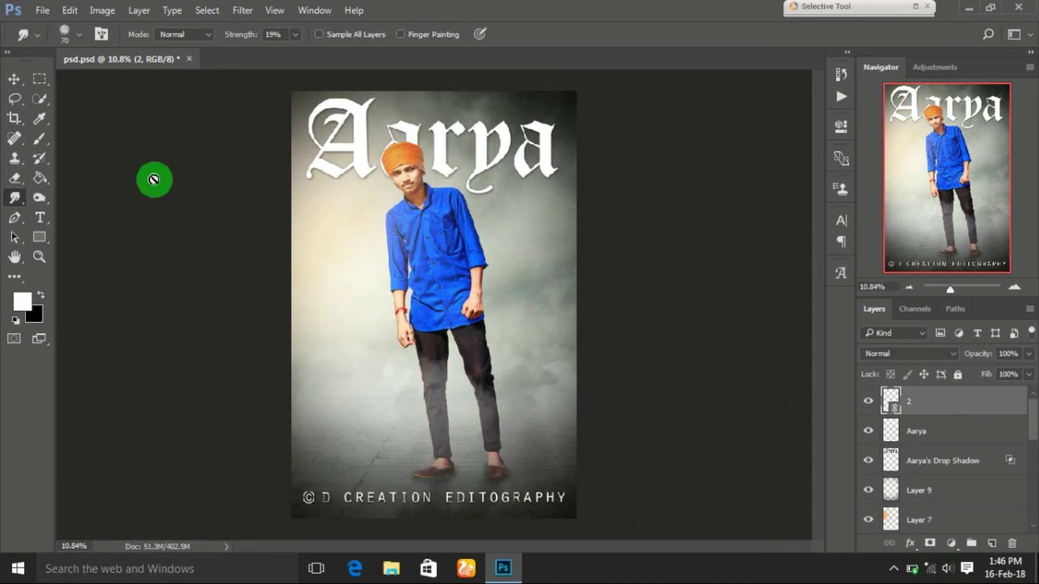
click(47, 13)
key(ctrl+shift+s)
text(1)
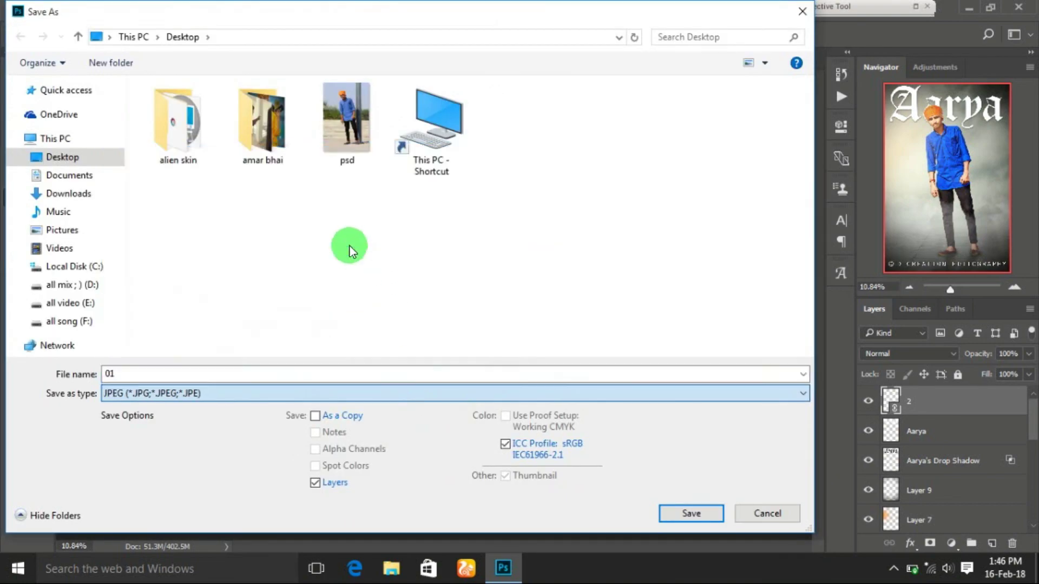
click(689, 512)
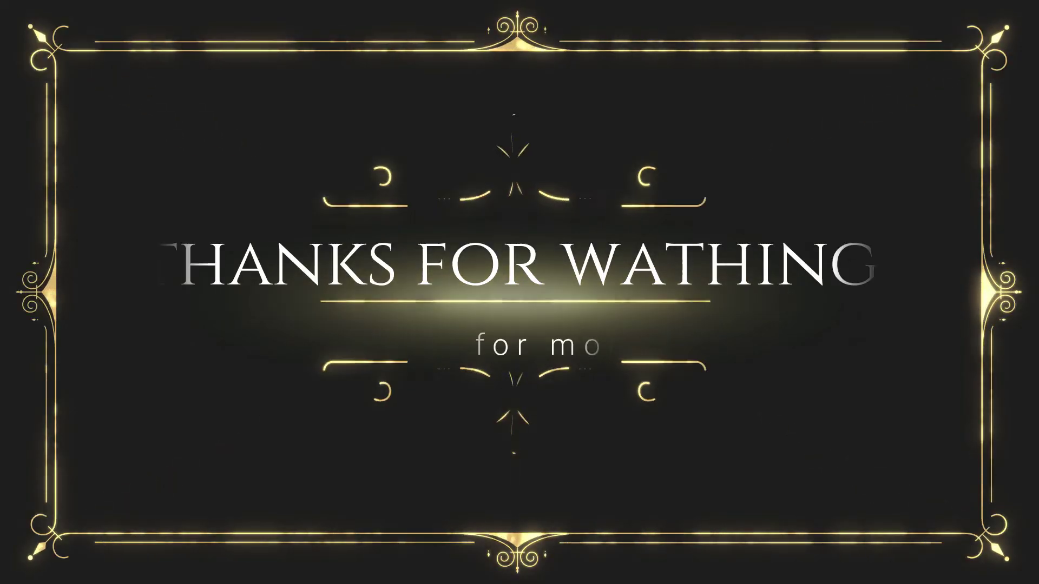